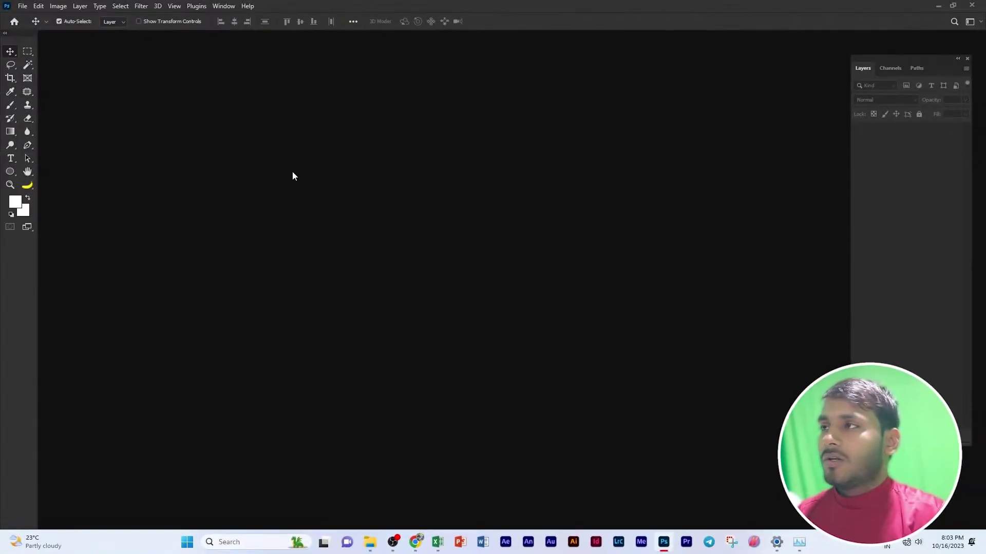
# - Browse Window > Workspace without choosing a layout, then activate the Hand tool from the Zoom tool flyout
pyautogui.click(223, 7)
pyautogui.moveTo(235, 27)
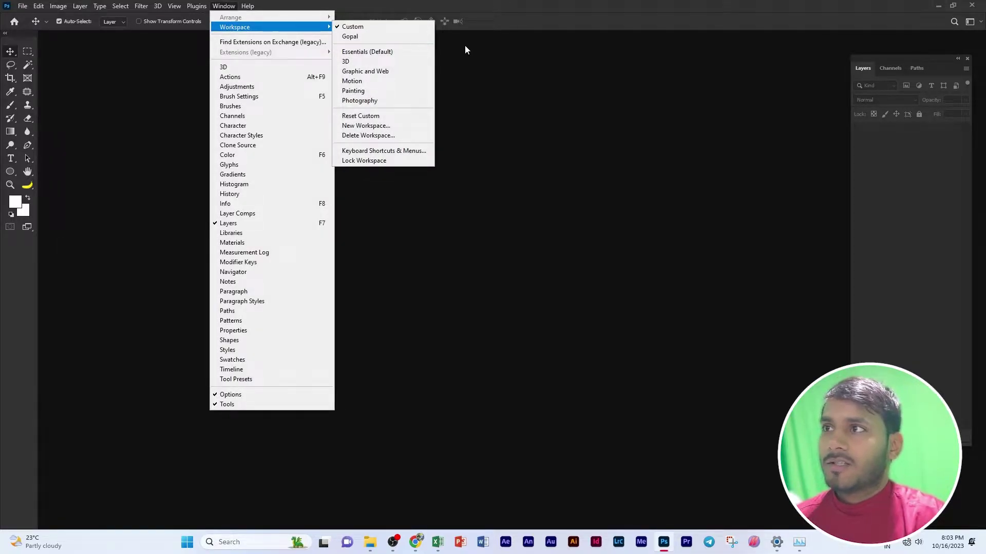
pyautogui.click(537, 94)
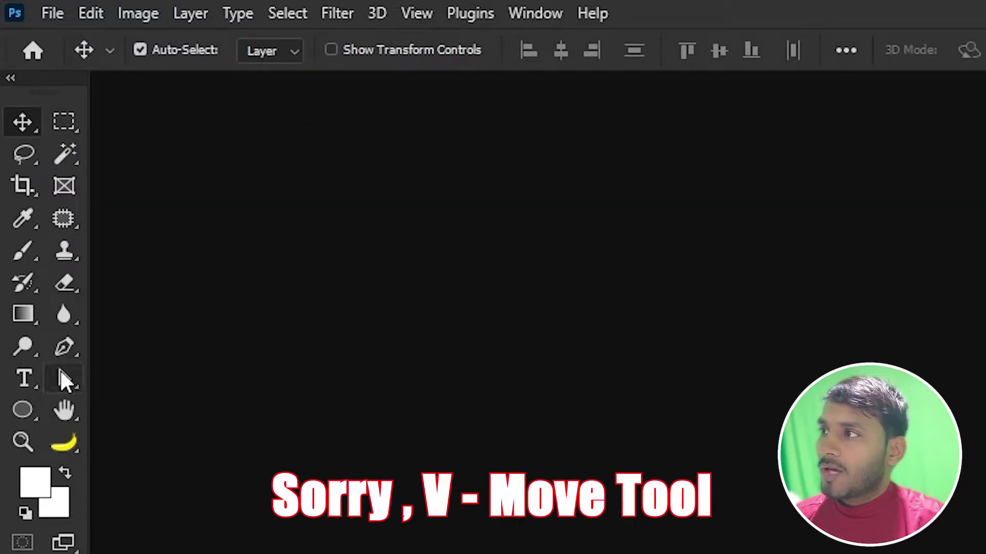
pyautogui.click(27, 448)
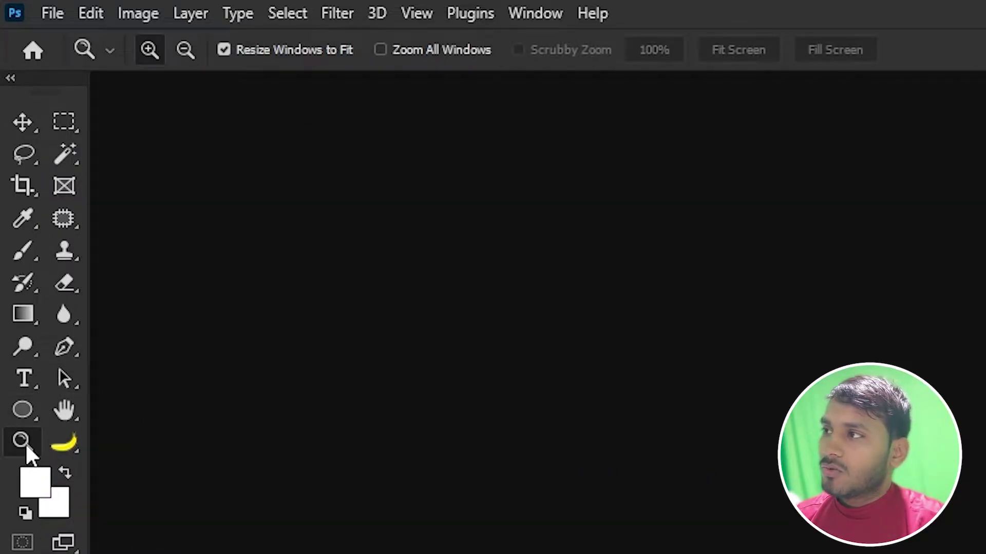
pyautogui.click(66, 414)
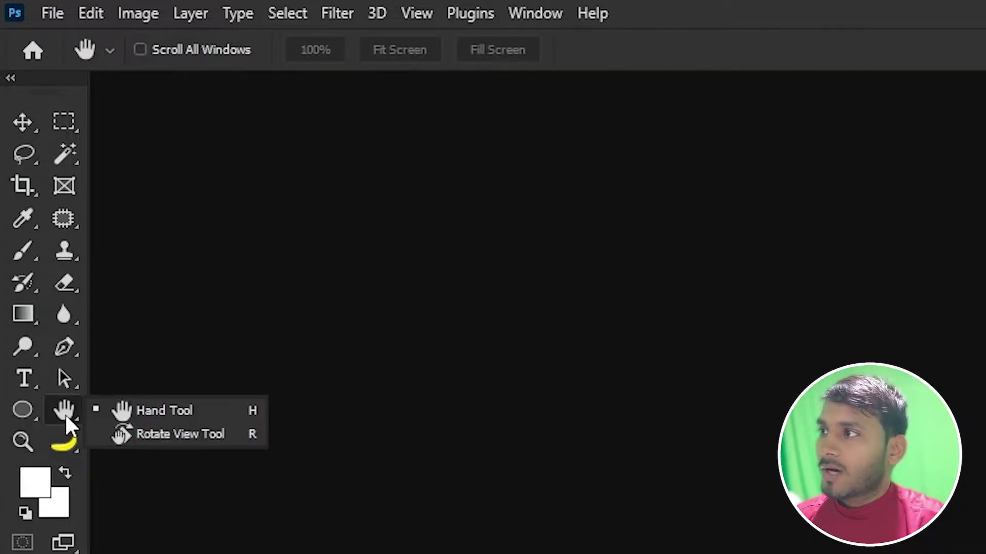
pyautogui.click(195, 411)
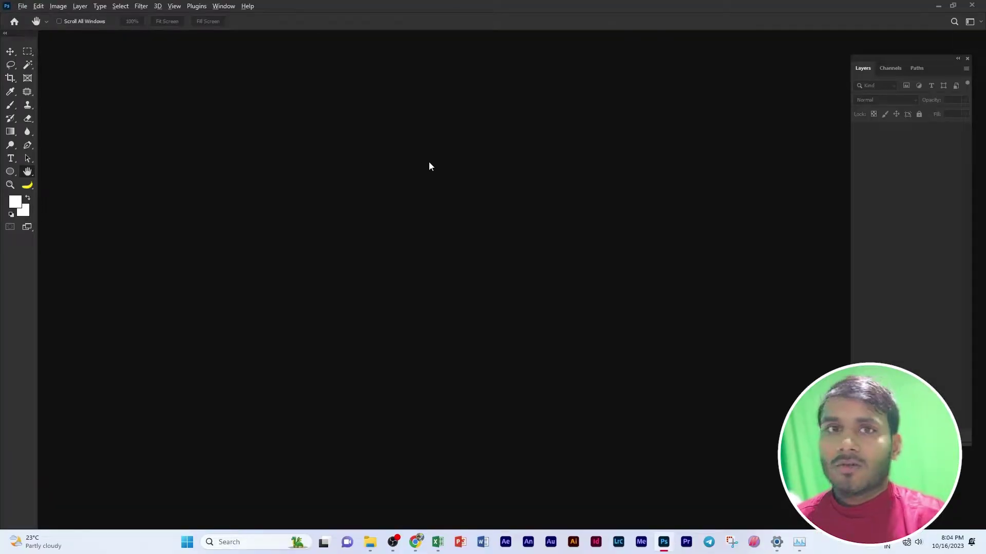
pyautogui.hotkey('alt', 'Tab')
# - Select the 01 (1) and Girl images in the Photoshop Project folder and open them in Photoshop
pyautogui.click(537, 231)
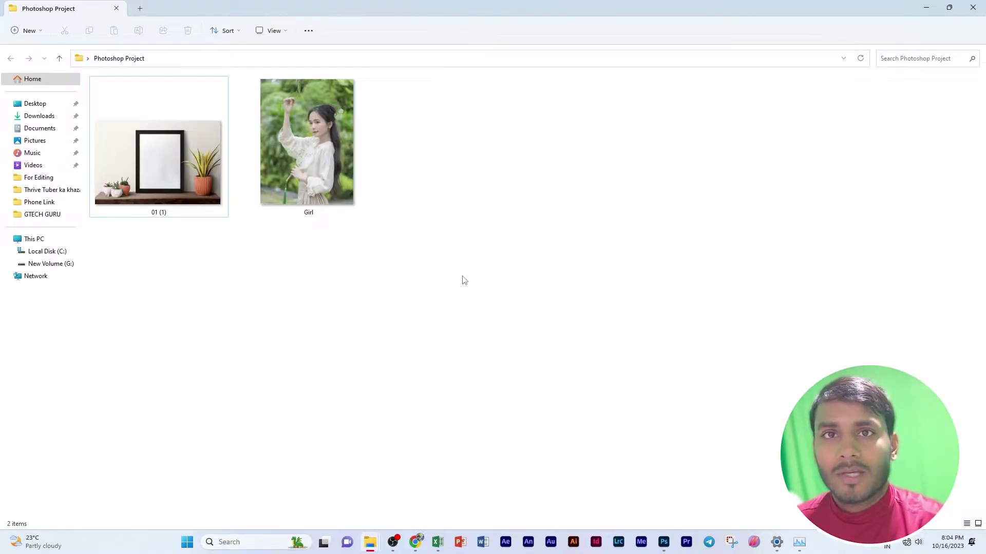
pyautogui.moveTo(451, 279)
pyautogui.mouseDown()
pyautogui.moveTo(159, 156)
pyautogui.moveTo(416, 39)
pyautogui.mouseUp()
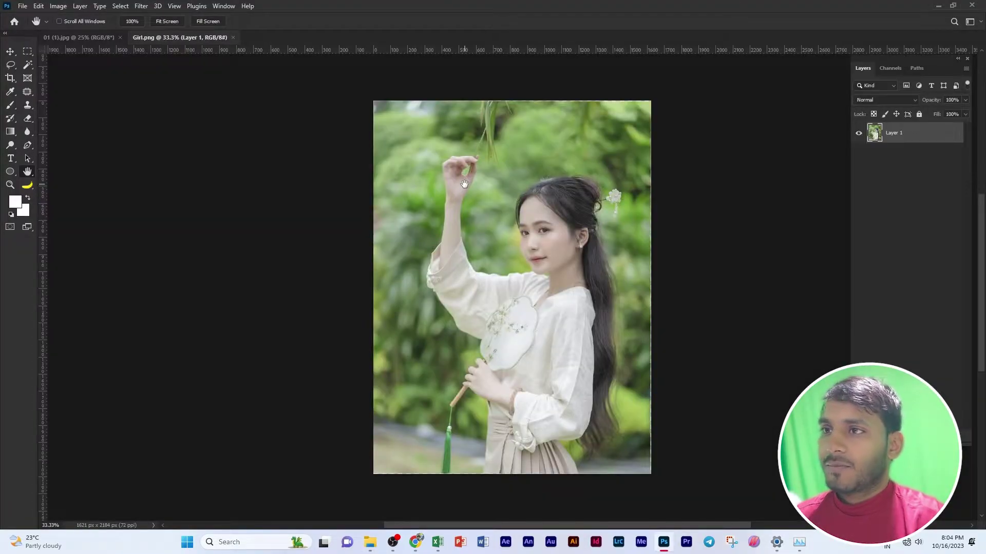
# - Fit both documents to the screen, choose the Move tool, and bring Girl.png to the front
pyautogui.hotkey('ctrl', '0')
pyautogui.hotkey('ctrl', 'Tab')
pyautogui.hotkey('ctrl', '0')
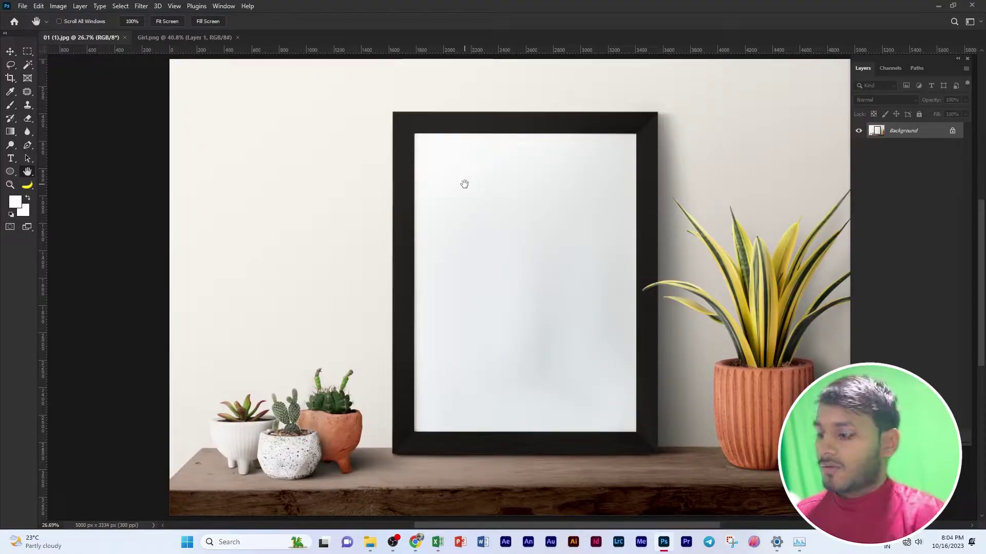
pyautogui.press('v')
pyautogui.click(166, 37)
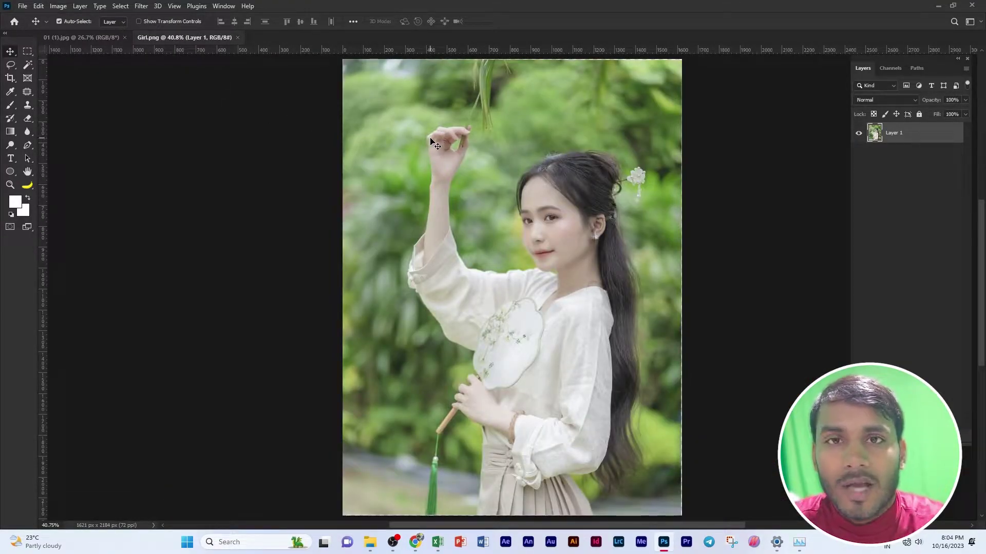
pyautogui.click(93, 42)
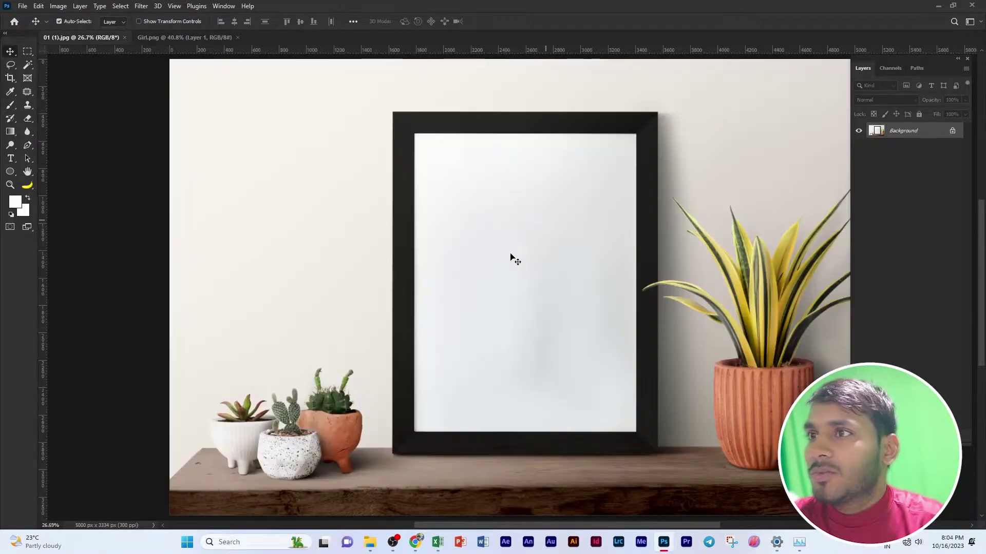
pyautogui.click(185, 37)
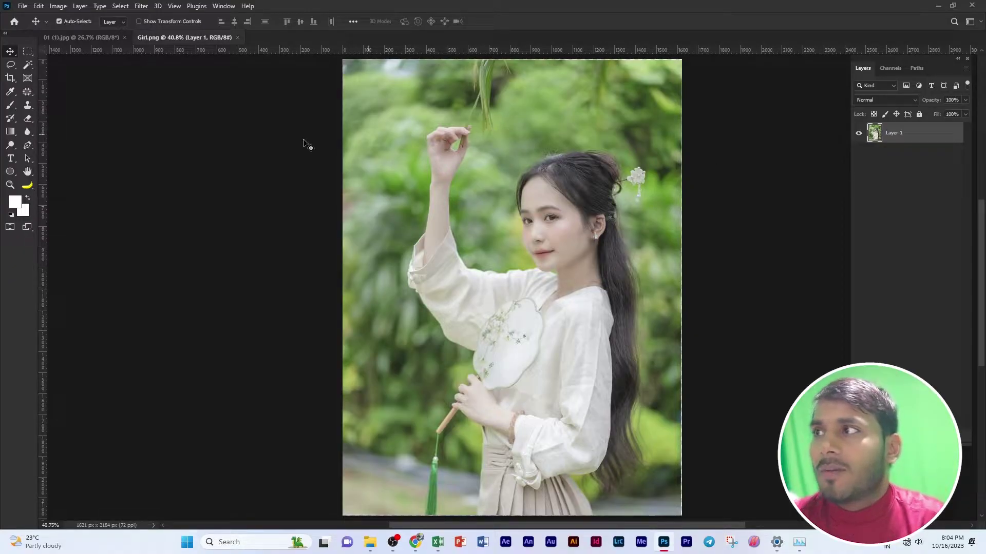
# - Drag the Girl photo into the mockup's blank frame and nudge it into place with the arrow keys
pyautogui.moveTo(510, 166)
pyautogui.mouseDown()
pyautogui.moveTo(176, 84)
pyautogui.moveTo(505, 219)
pyautogui.moveTo(543, 207)
pyautogui.mouseUp()
pyautogui.scroll(1, 521, 216)
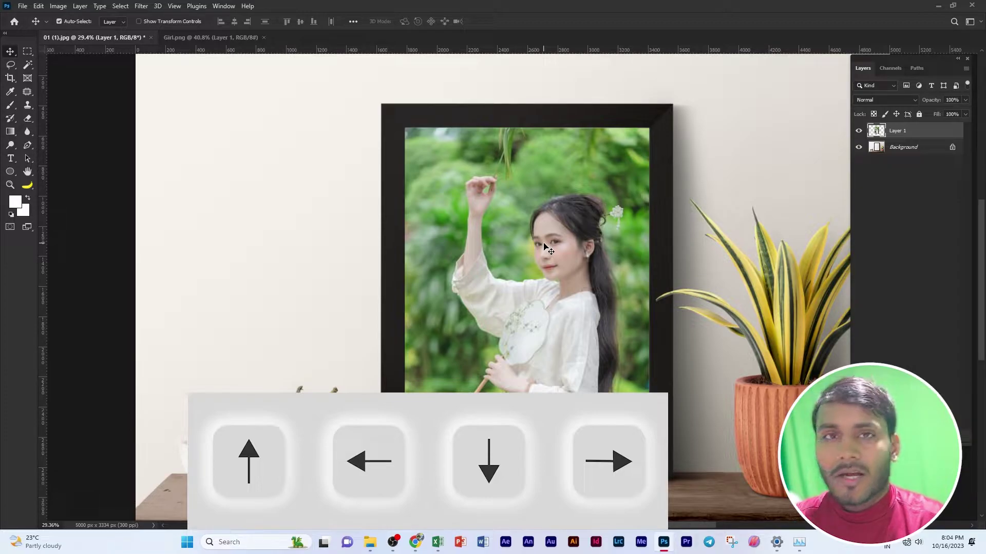
pyautogui.press('Left')
pyautogui.press('Right')
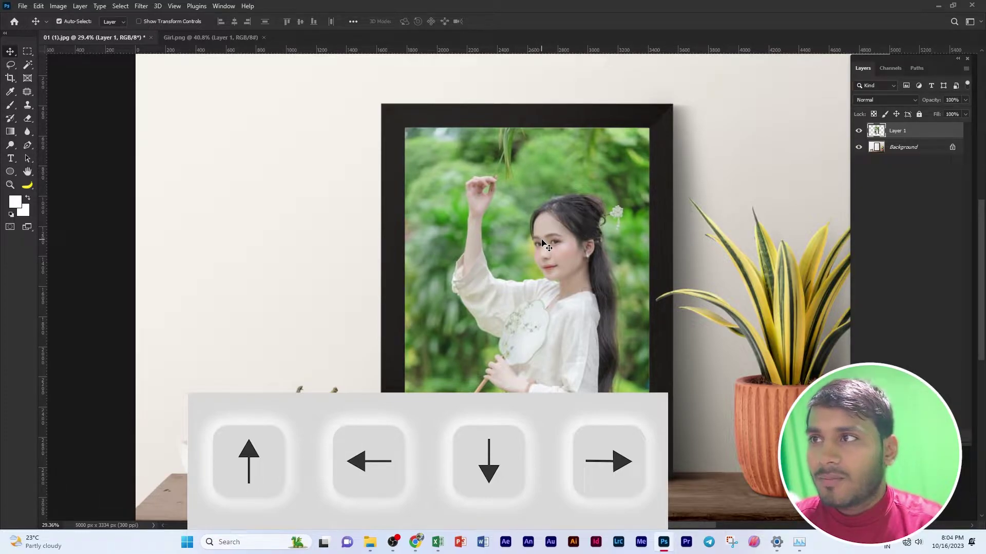
pyautogui.press('Up')
# - Zoom in and out on the mockup to check the photo's placement in the frame
pyautogui.scroll(2, 641, 138)
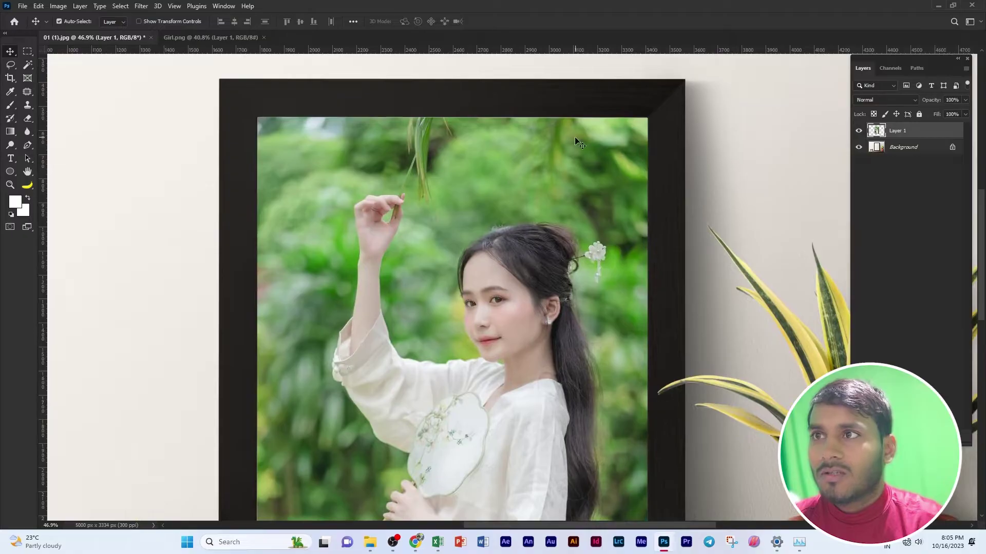
pyautogui.scroll(3, 575, 137)
pyautogui.scroll(2, 515, 99)
pyautogui.scroll(-3, 612, 138)
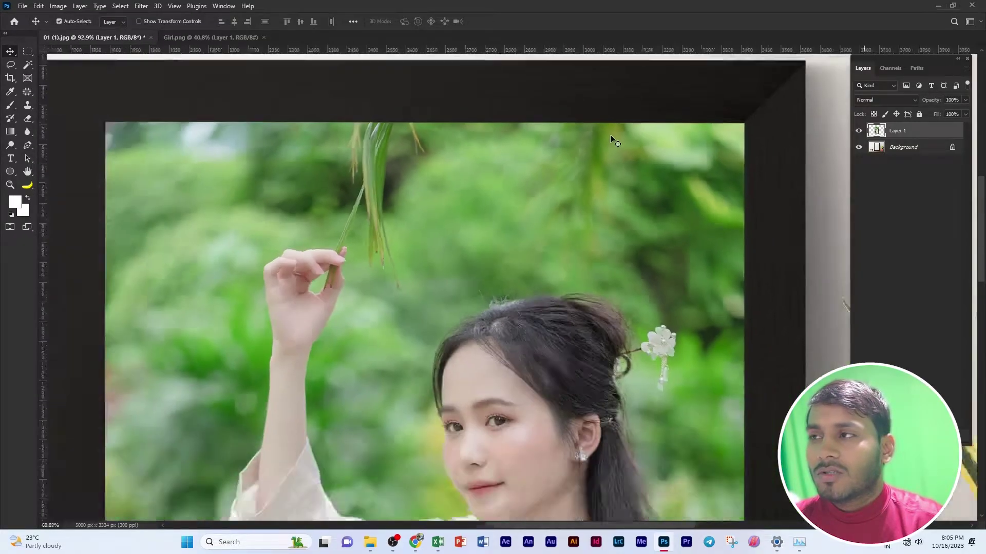
pyautogui.scroll(-2, 613, 140)
pyautogui.scroll(-2, 613, 140)
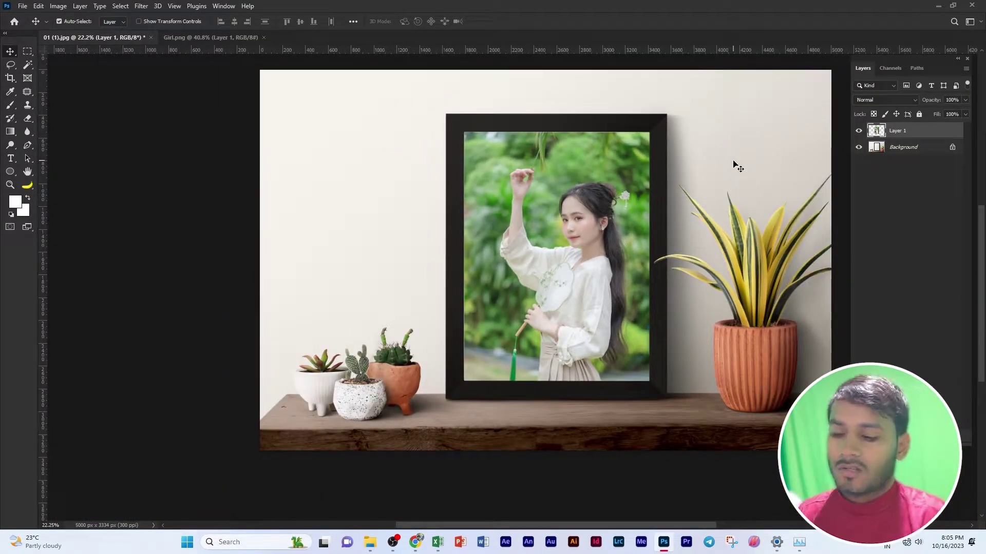
pyautogui.press('ctrl')
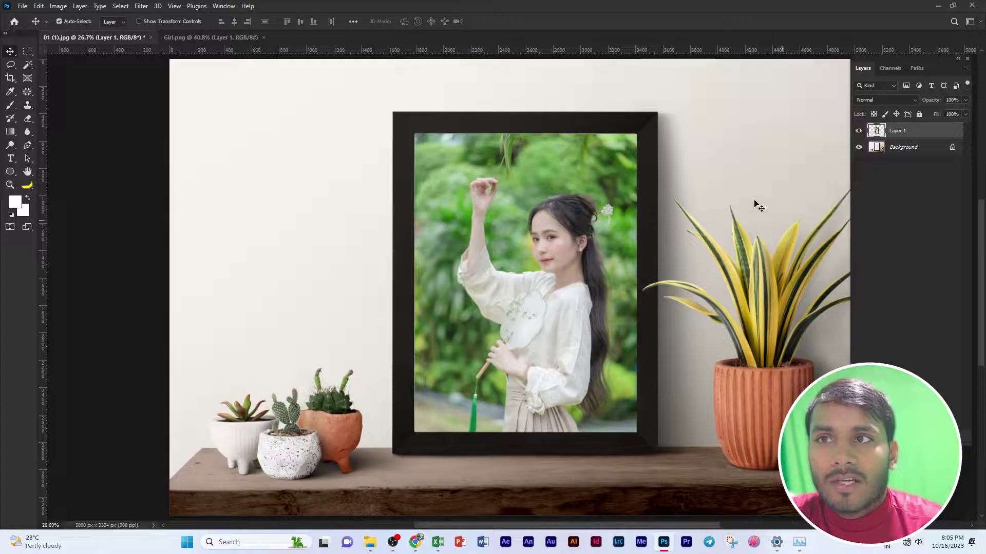
pyautogui.scroll(-2, 744, 165)
pyautogui.click(913, 246)
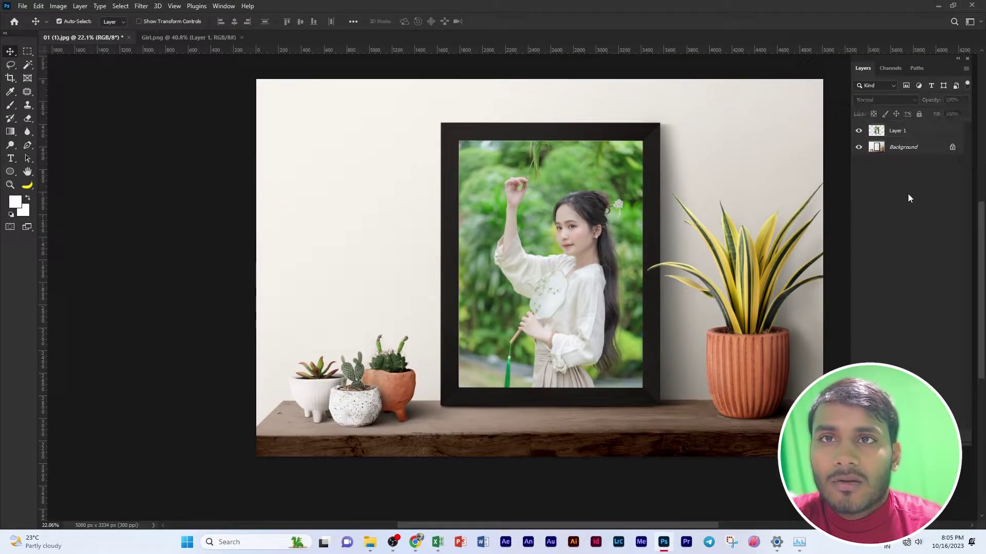
pyautogui.click(905, 131)
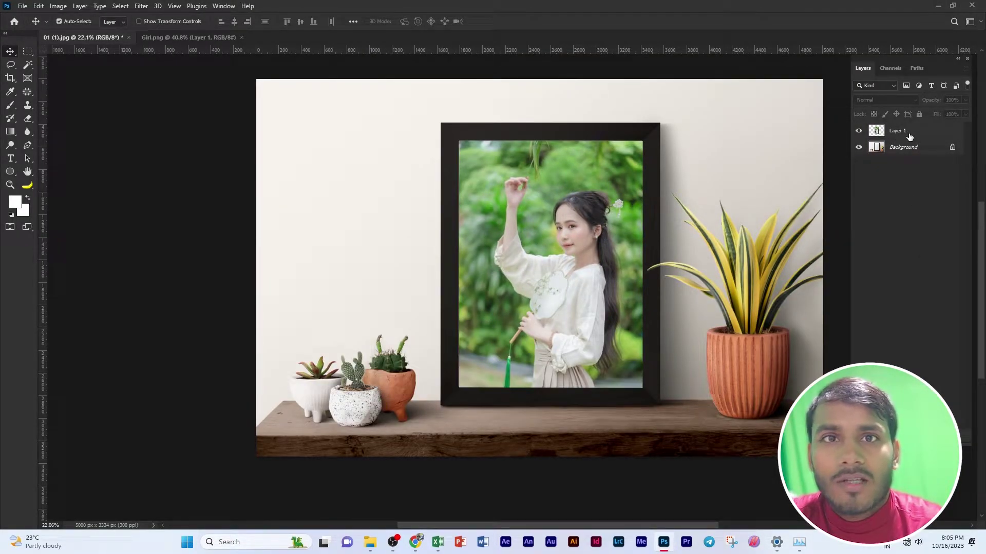
pyautogui.moveTo(546, 219); pyautogui.dragTo(357, 199)
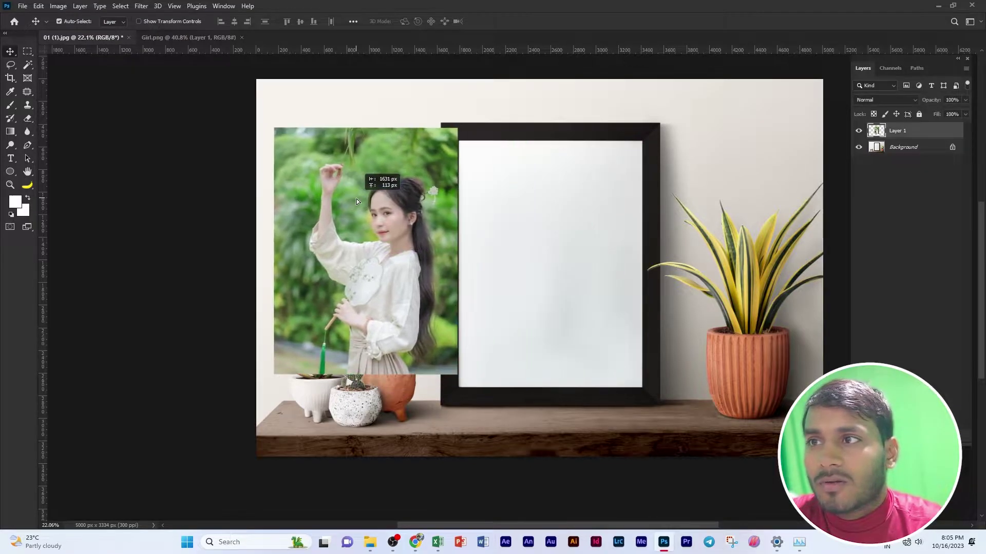
pyautogui.hotkey('ctrl', 'z')
pyautogui.click(935, 216)
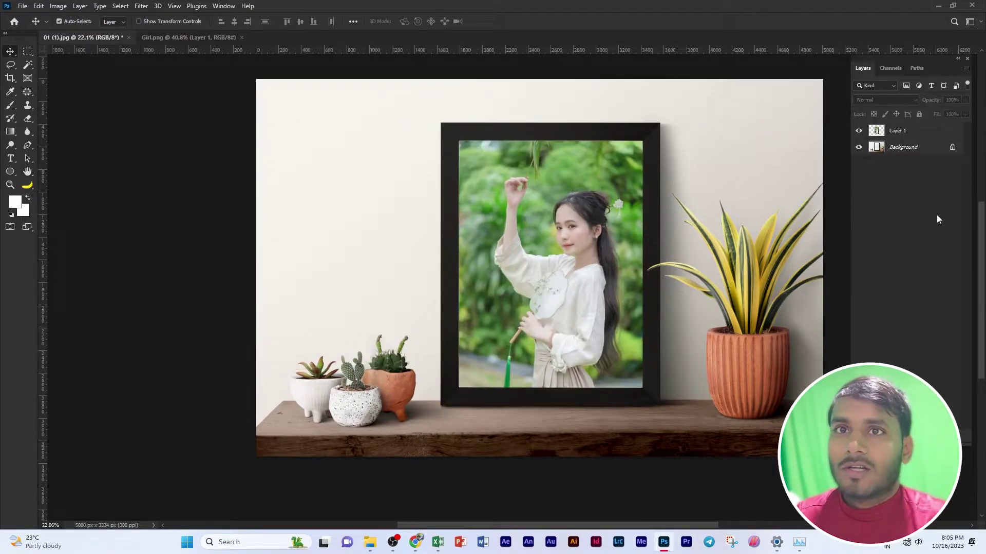
pyautogui.click(70, 21)
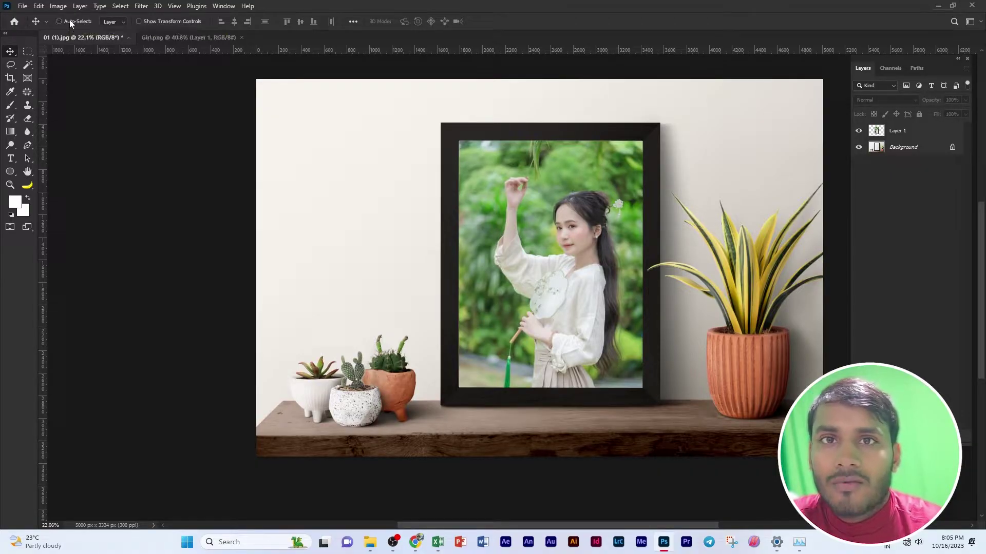
pyautogui.click(612, 219)
pyautogui.press('Return')
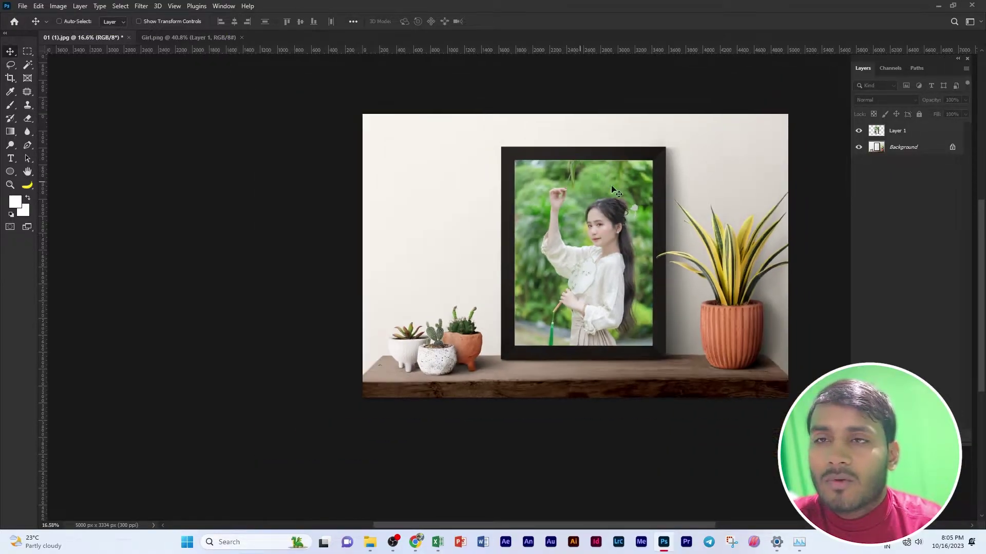
pyautogui.keyDown('alt'); pyautogui.scroll(1, 770, 233); pyautogui.keyUp('alt')
pyautogui.keyDown('alt'); pyautogui.scroll(1, 641, 225); pyautogui.keyUp('alt')
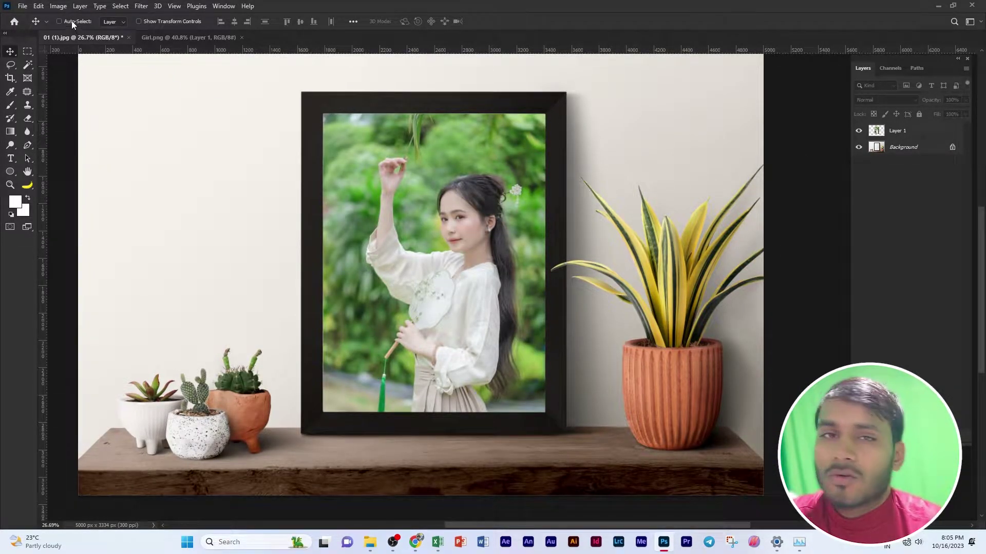
pyautogui.click(425, 242)
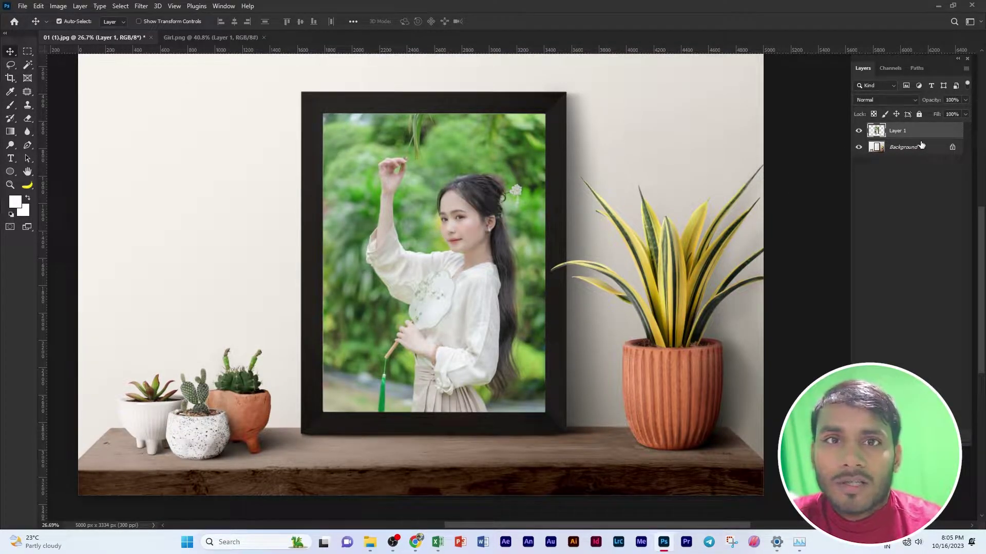
pyautogui.scroll(-1, 662, 242)
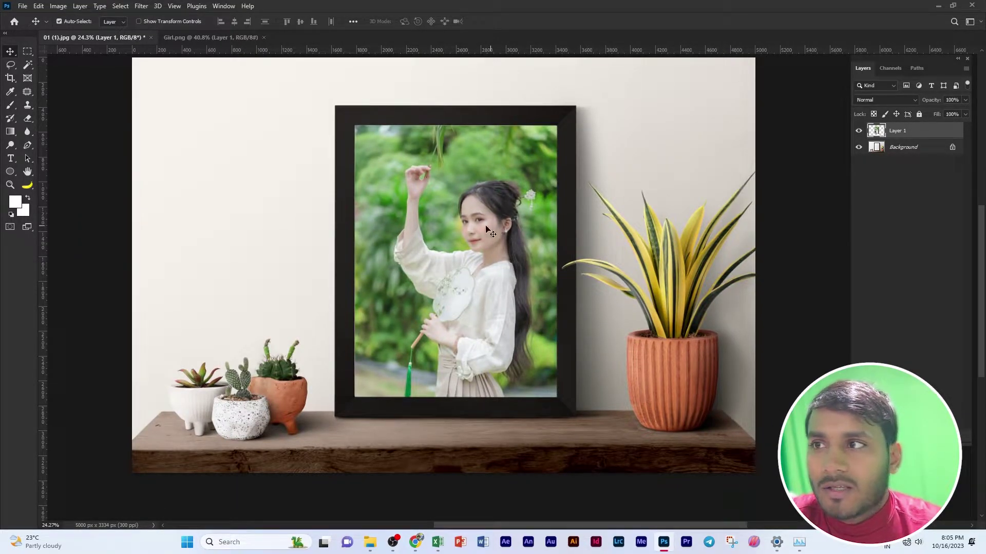
pyautogui.moveTo(486, 229); pyautogui.dragTo(264, 235)
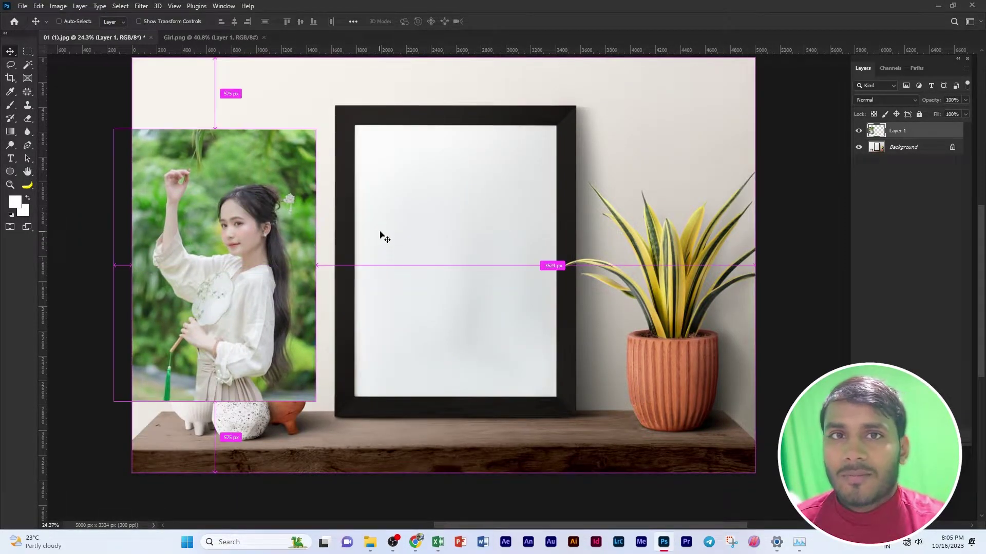
pyautogui.hotkey('ctrl', 'z')
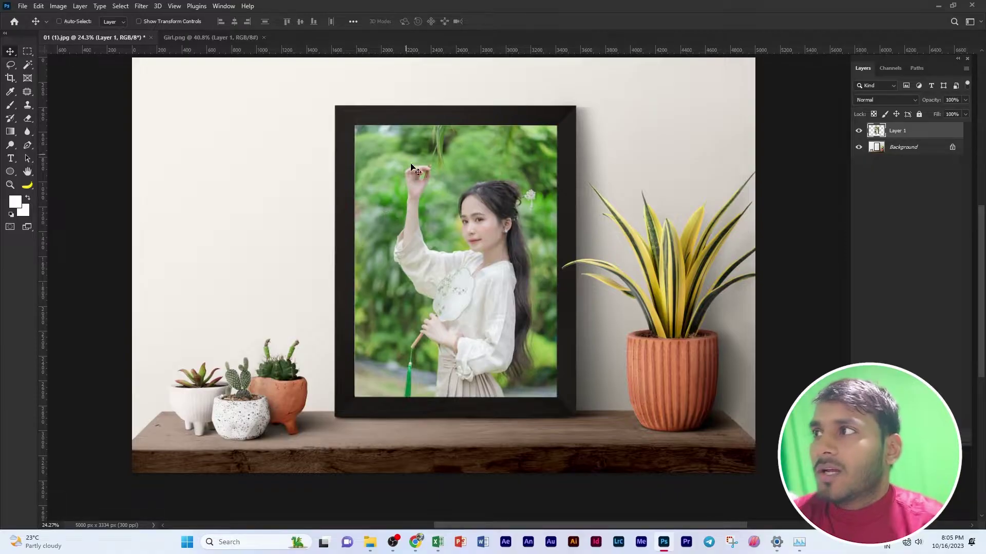
pyautogui.scroll(1, 414, 174)
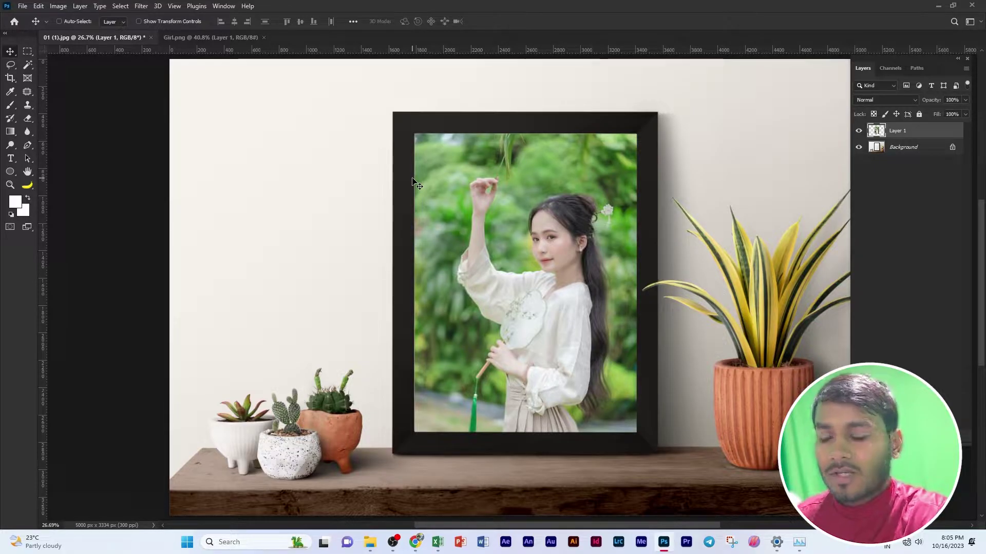
# - Set the Zoom tool to Zoom In, then deselect Layer 1 with the Move tool
pyautogui.click(10, 186)
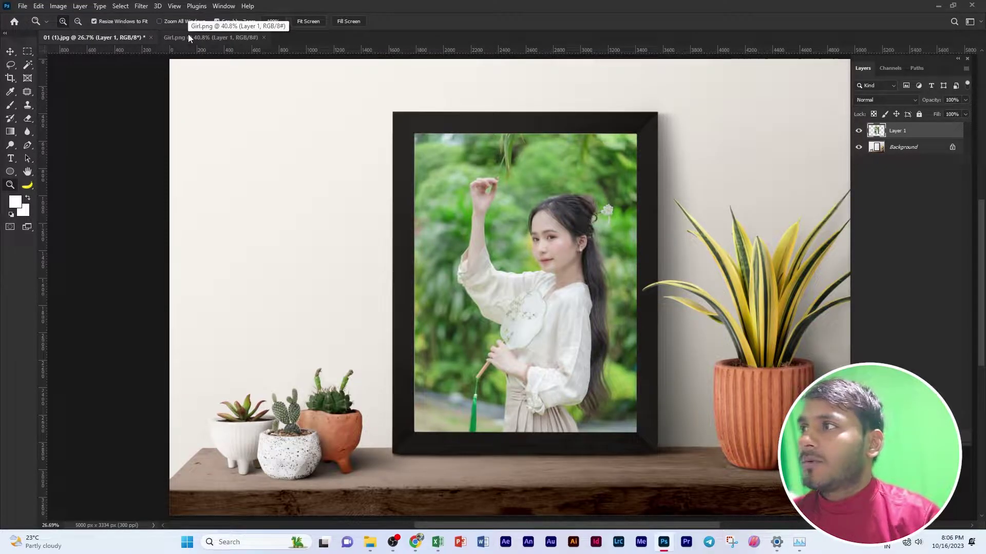
pyautogui.click(64, 23)
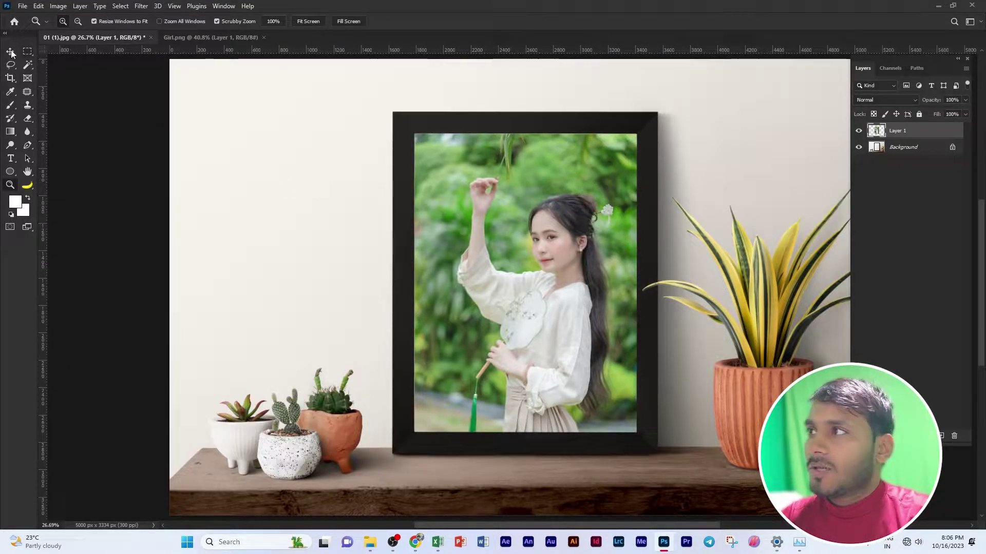
pyautogui.press('v')
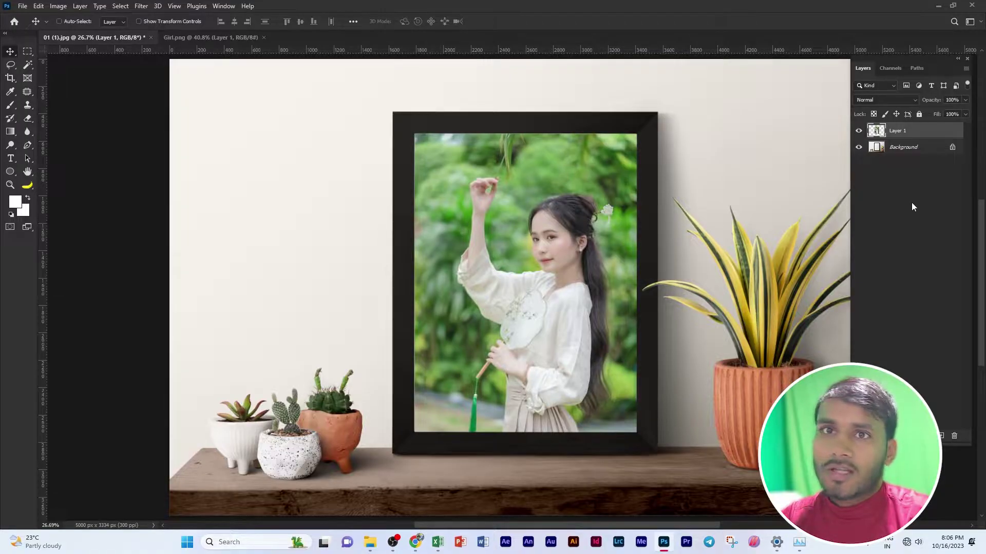
pyautogui.click(911, 202)
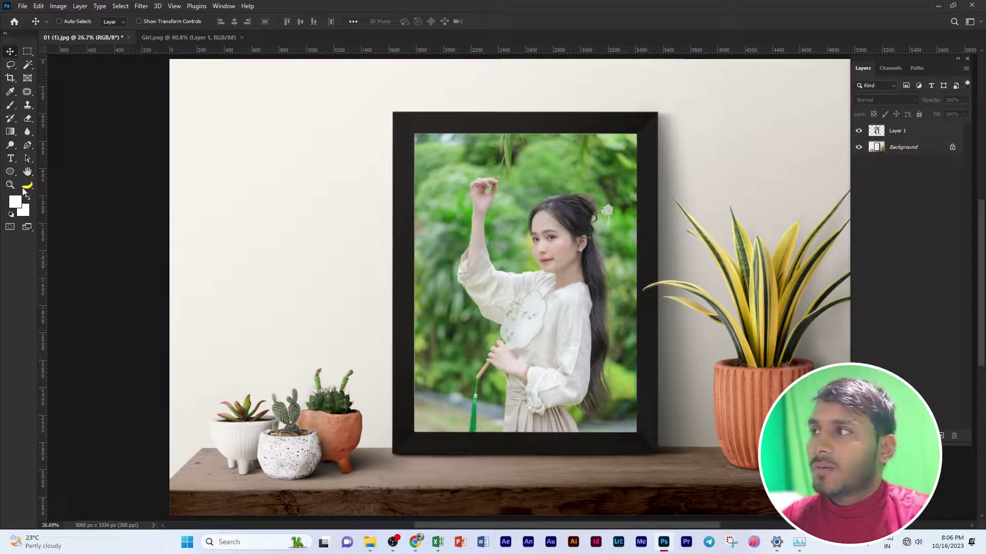
# - Scrubby-zoom in on the frame's top-left corner, then far out from the mockup
pyautogui.press('z')
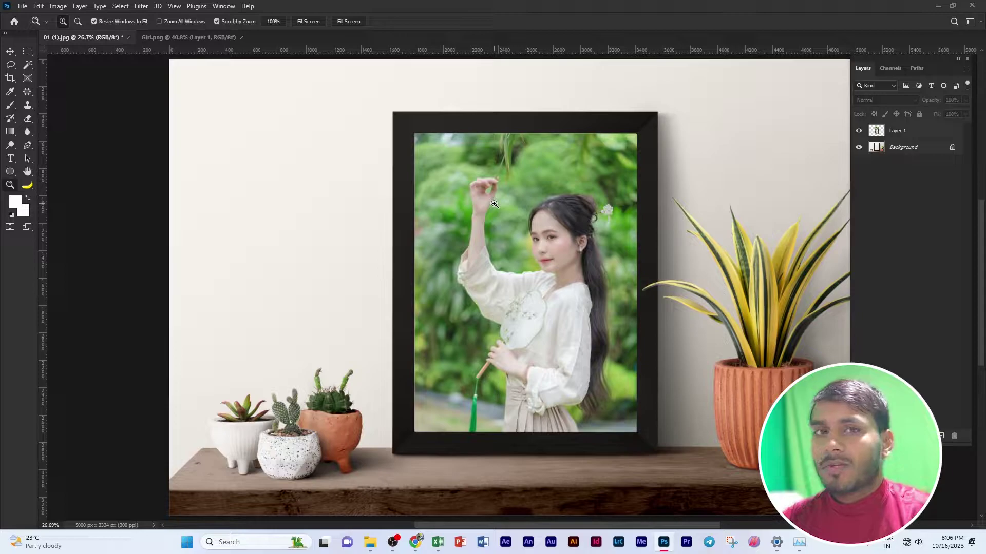
pyautogui.click(63, 23)
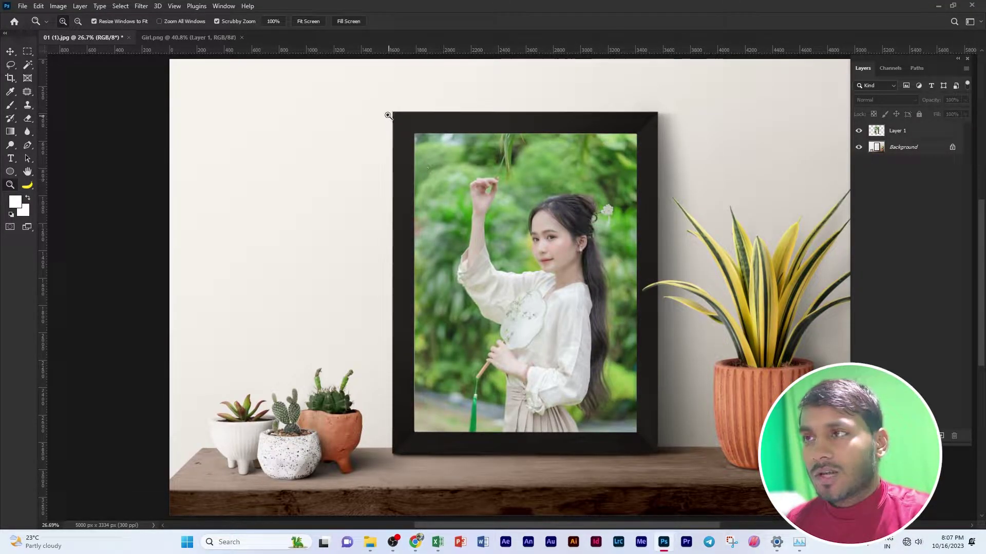
pyautogui.moveTo(391, 113)
pyautogui.mouseDown()
pyautogui.moveTo(413, 169)
pyautogui.moveTo(392, 117)
pyautogui.moveTo(494, 264)
pyautogui.moveTo(725, 392)
pyautogui.mouseUp()
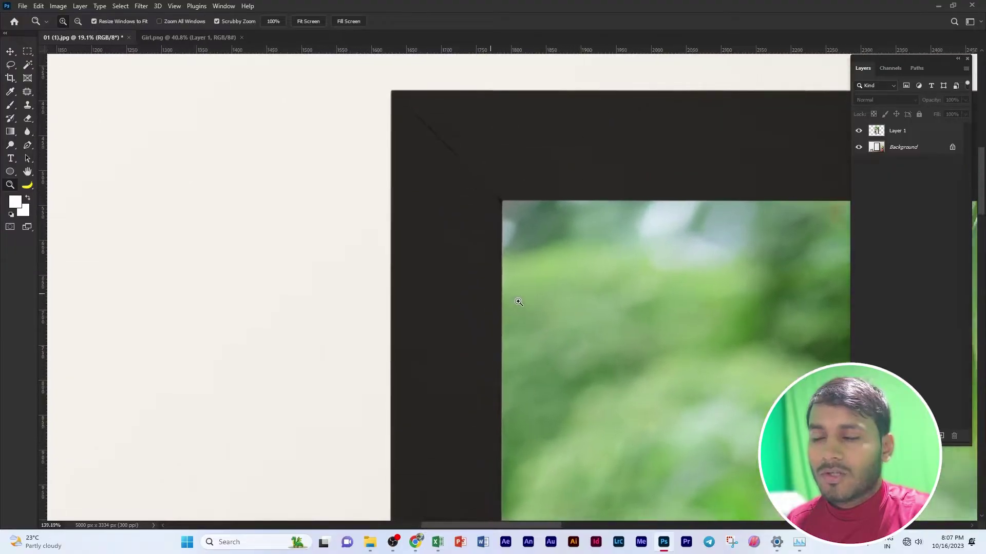
pyautogui.moveTo(651, 335)
pyautogui.mouseDown()
pyautogui.moveTo(565, 231)
pyautogui.moveTo(306, 57)
pyautogui.mouseUp()
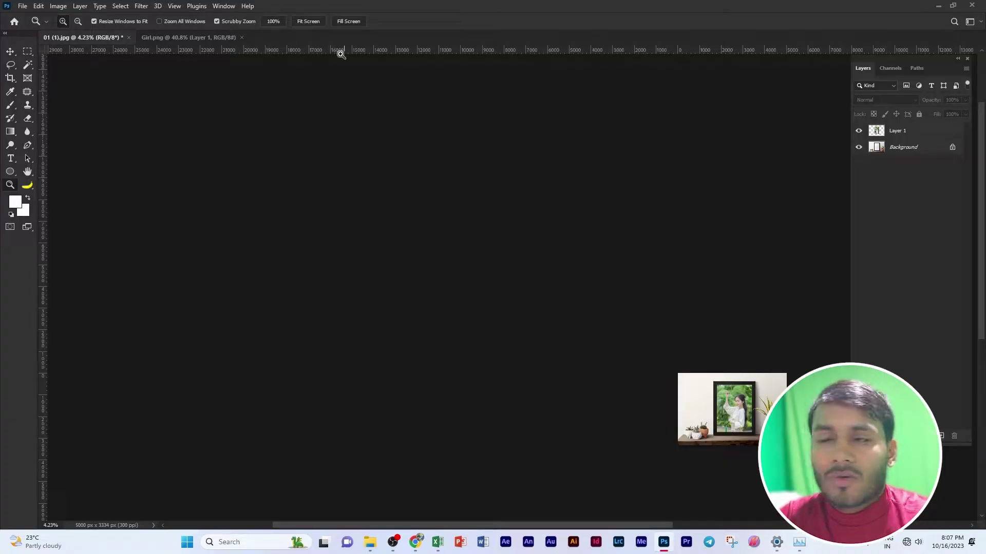
# - Turn off Scrubby Zoom, marquee-zoom into the girl's face and eye, then zoom back out
pyautogui.hotkey('ctrl', '0')
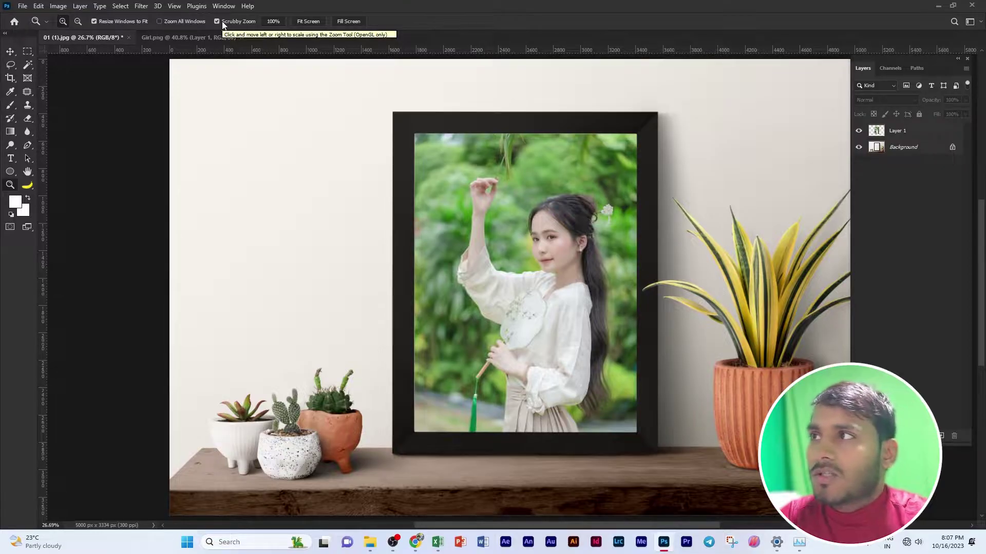
pyautogui.click(218, 21)
pyautogui.moveTo(406, 128); pyautogui.dragTo(637, 433)
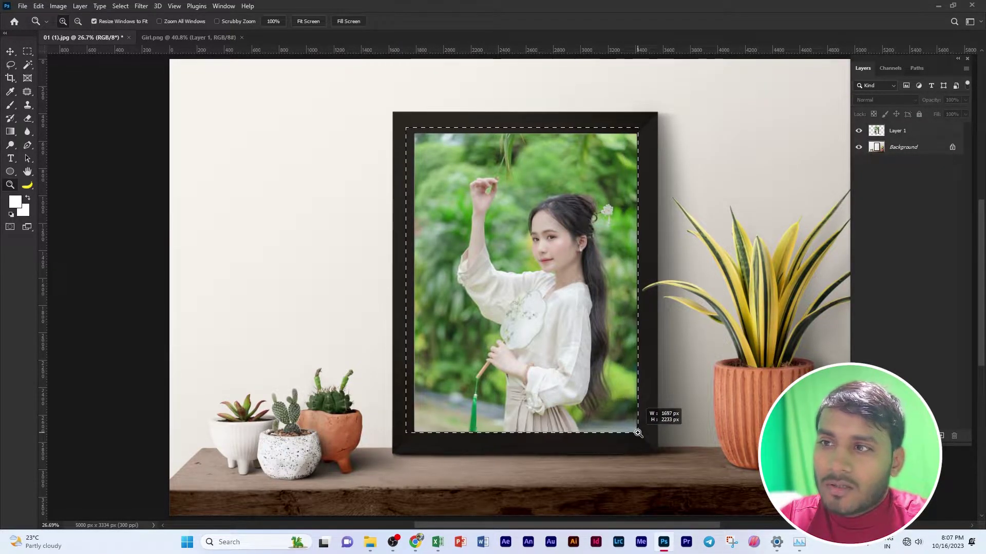
pyautogui.moveTo(637, 433)
pyautogui.mouseDown()
pyautogui.moveTo(604, 390)
pyautogui.moveTo(674, 326)
pyautogui.mouseUp()
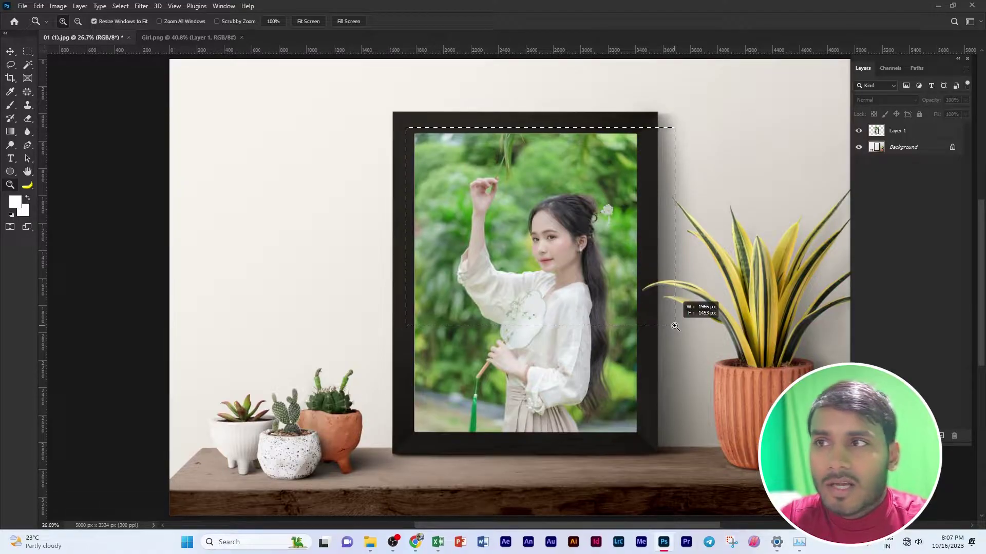
pyautogui.moveTo(675, 327); pyautogui.dragTo(675, 326)
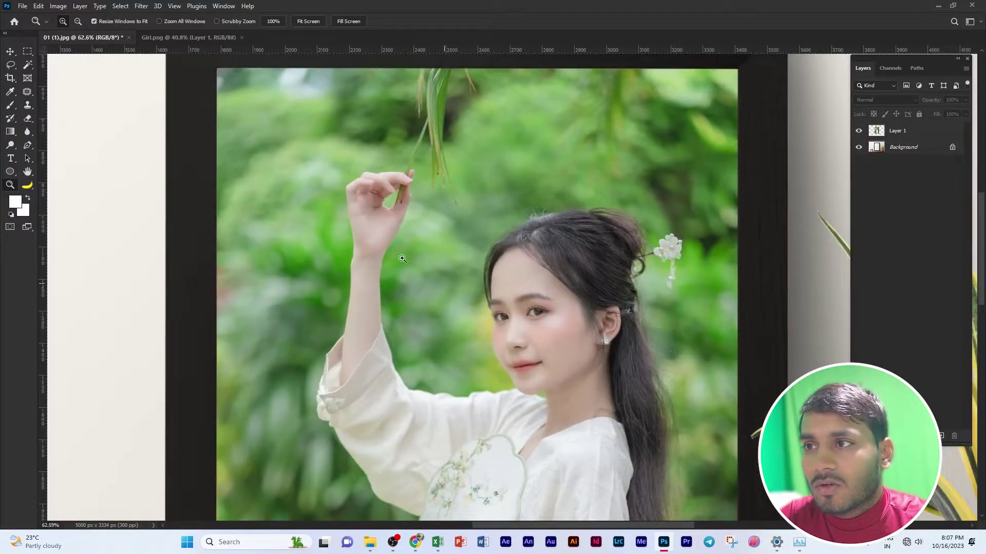
pyautogui.moveTo(521, 300); pyautogui.dragTo(550, 327)
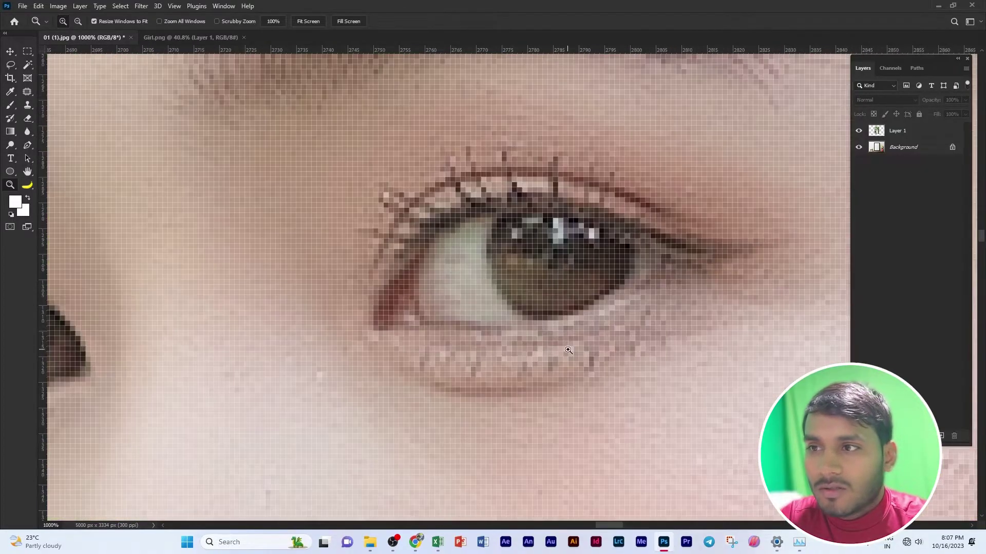
pyautogui.keyDown('alt'); pyautogui.click(481, 270); pyautogui.keyUp('alt')
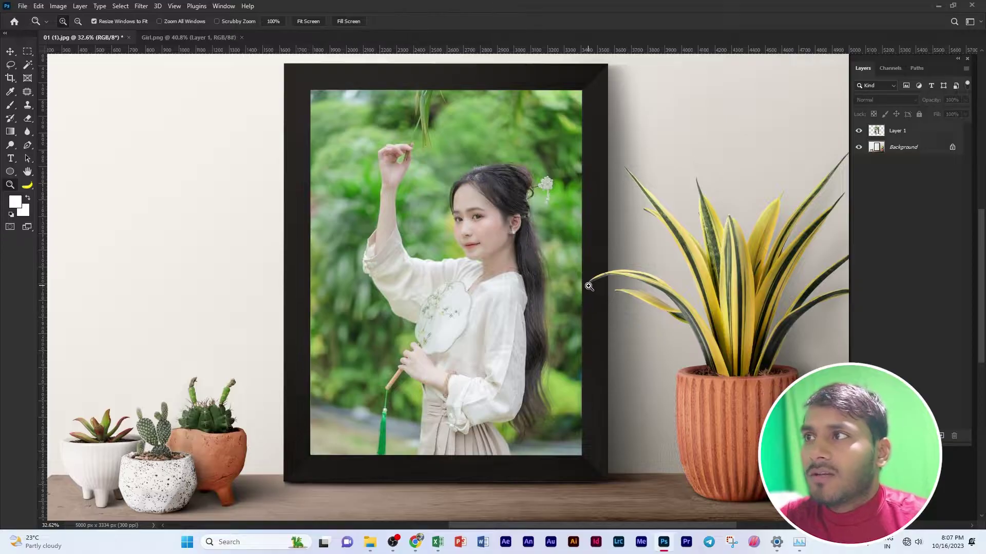
# - Compare fitted, Alt-click zoomed-out and 100% views, ending with the mockup at Fit Screen
pyautogui.hotkey('ctrl', '0')
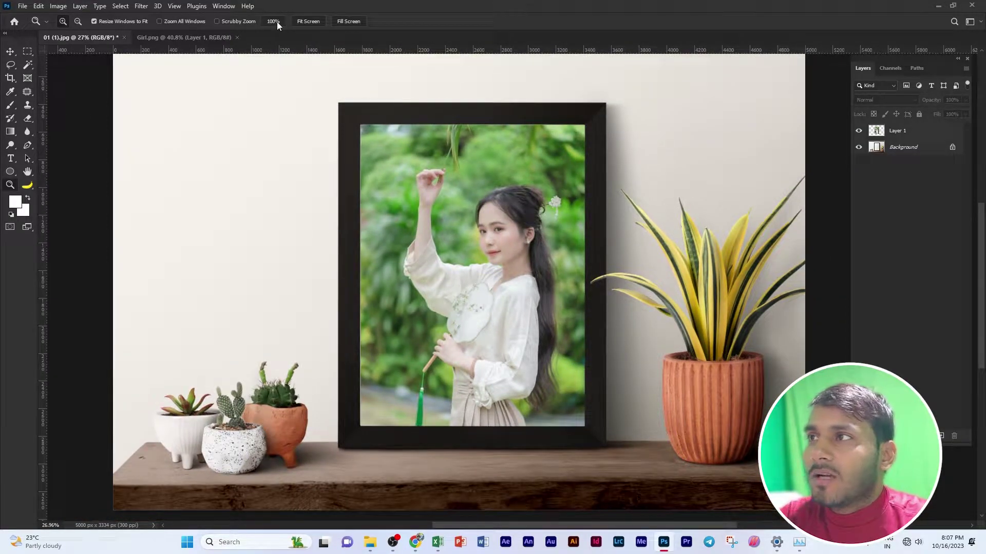
pyautogui.keyDown('alt'); pyautogui.click(571, 273); pyautogui.keyUp('alt')
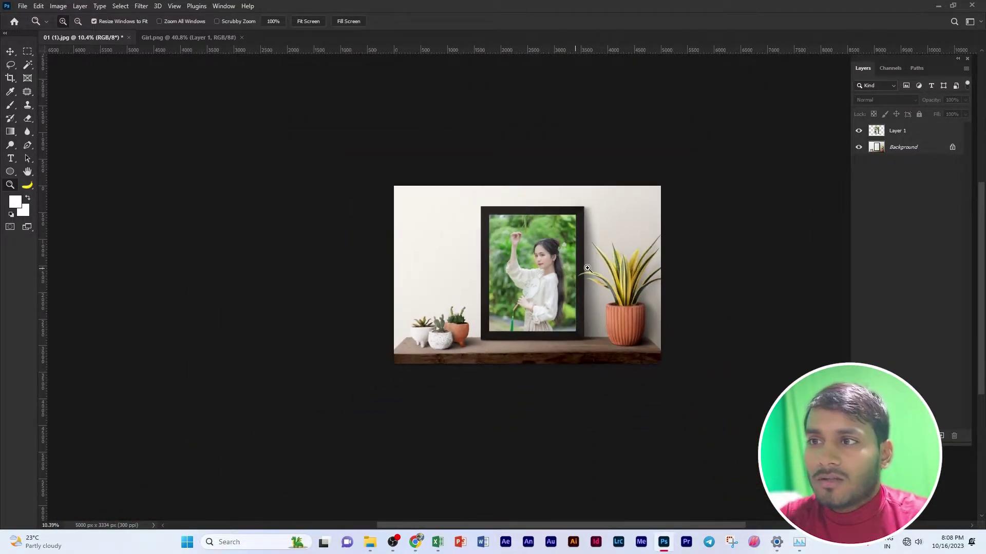
pyautogui.keyDown('alt'); pyautogui.click(586, 266); pyautogui.keyUp('alt')
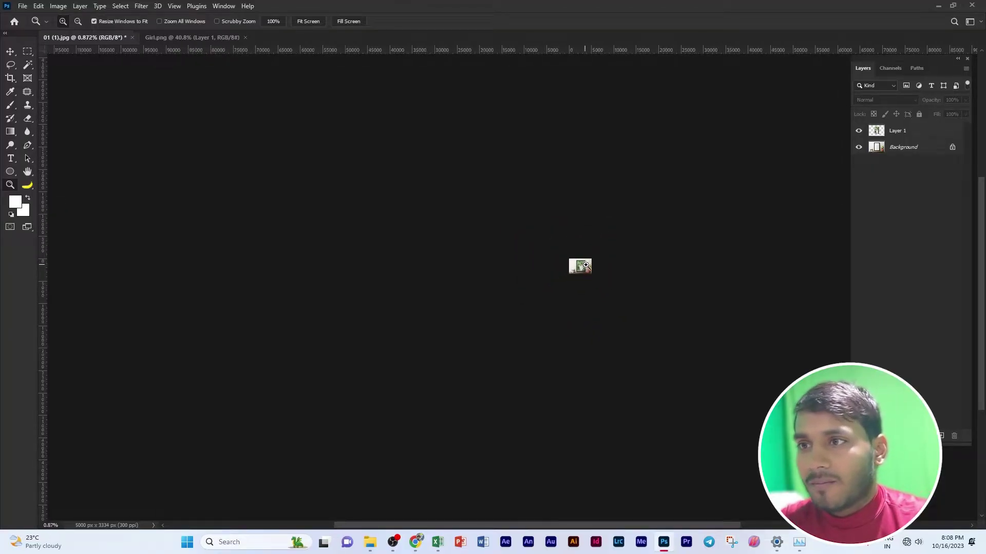
pyautogui.click(273, 23)
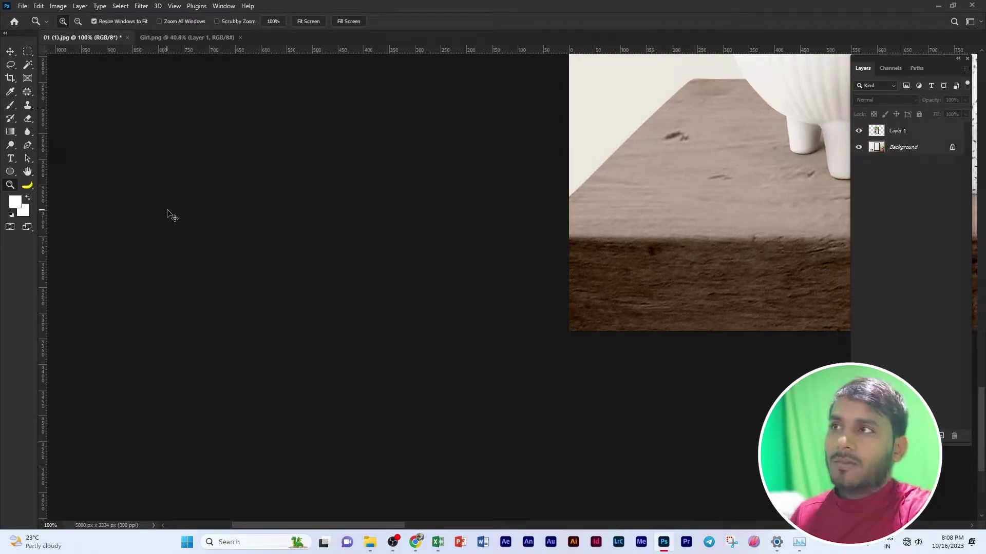
pyautogui.click(303, 22)
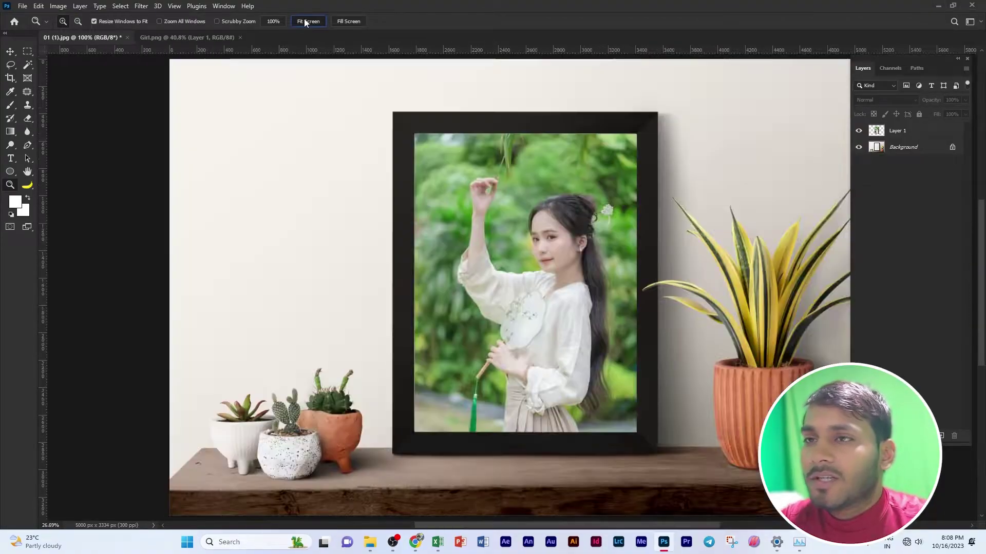
pyautogui.keyDown('alt'); pyautogui.click(489, 202); pyautogui.keyUp('alt')
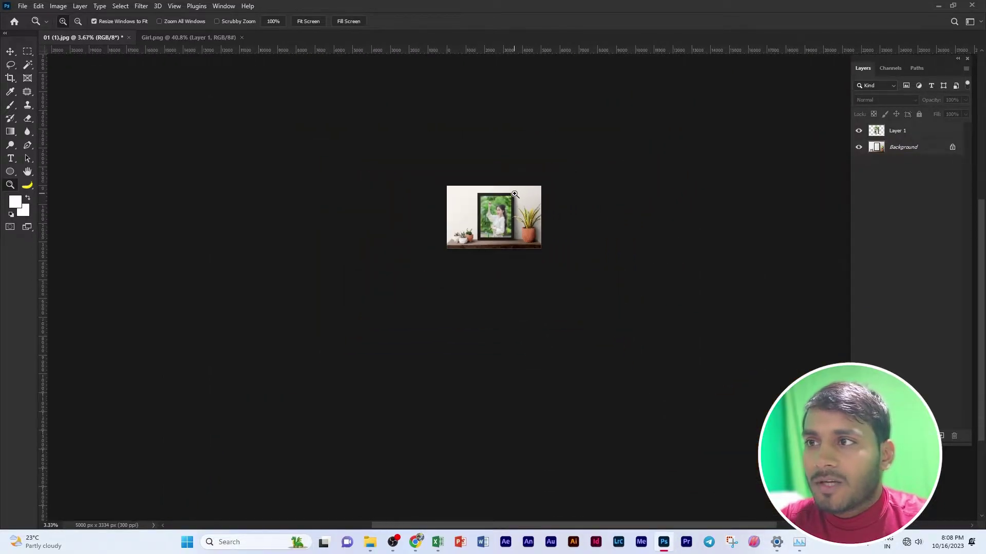
pyautogui.keyDown('alt'); pyautogui.click(520, 186); pyautogui.keyUp('alt')
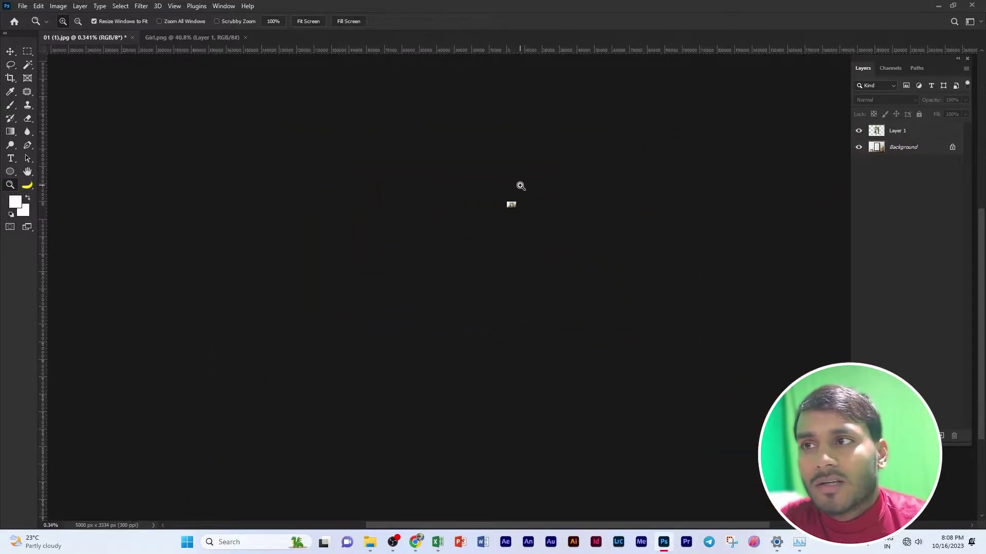
pyautogui.click(310, 21)
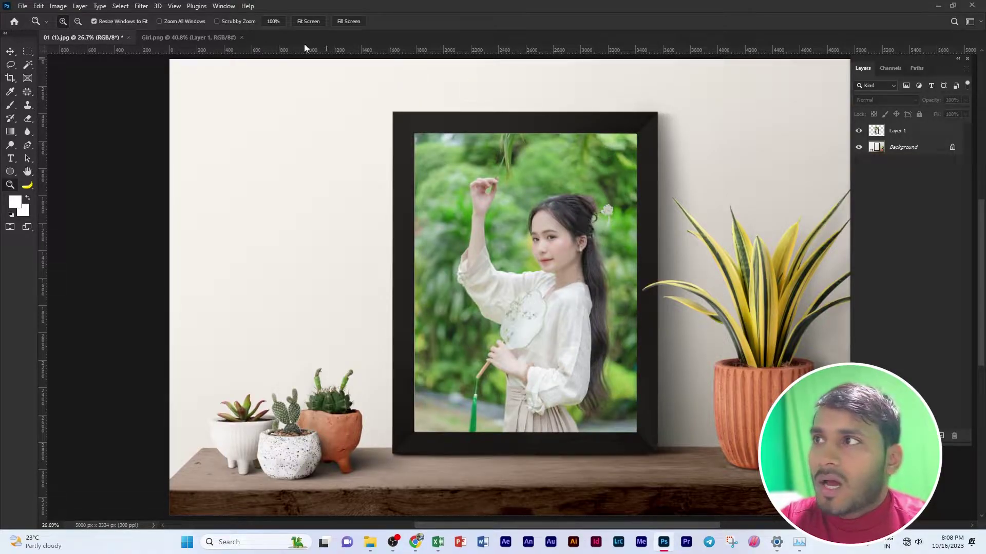
pyautogui.click(273, 21)
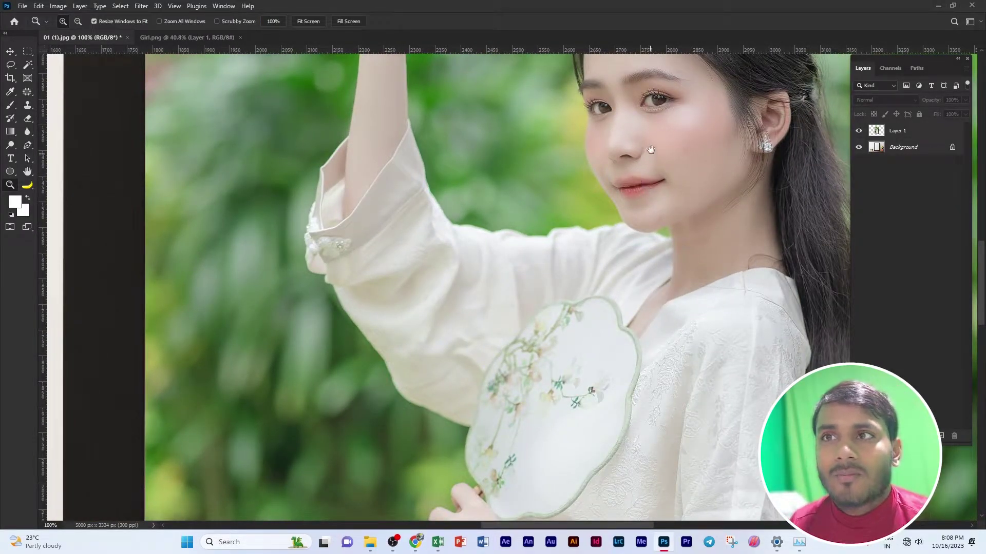
pyautogui.moveTo(650, 150); pyautogui.dragTo(637, 289)
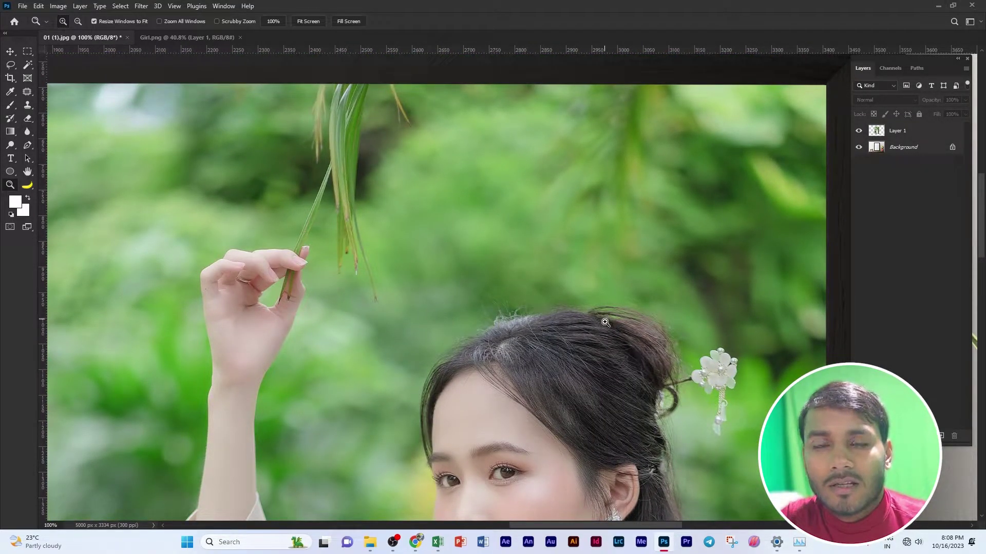
pyautogui.click(653, 204)
pyautogui.click(637, 179)
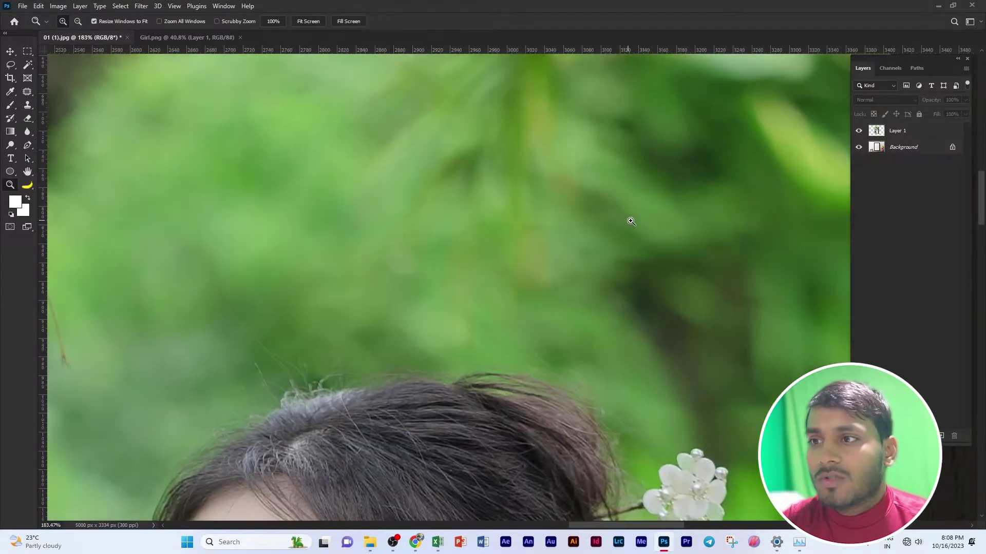
pyautogui.click(273, 20)
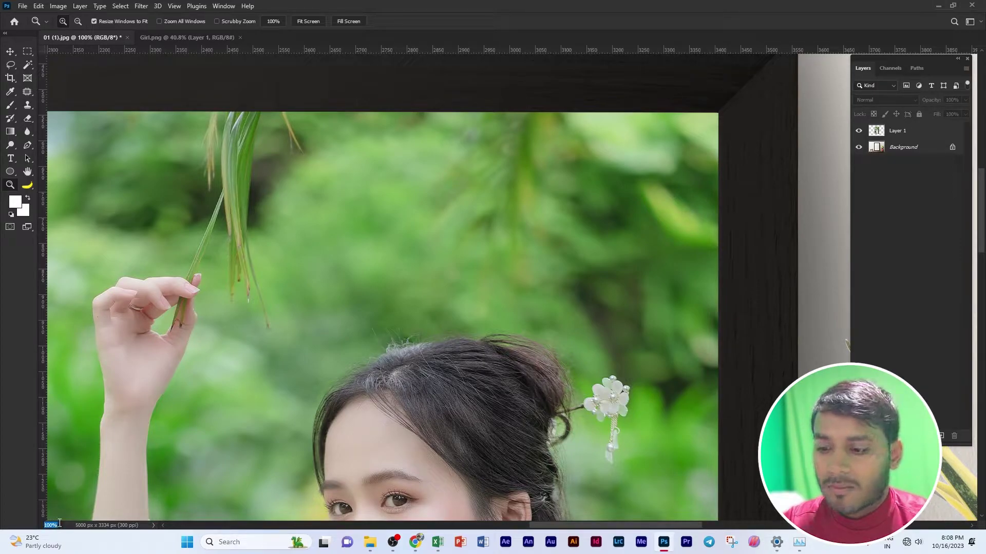
pyautogui.write('150')
pyautogui.press('Return')
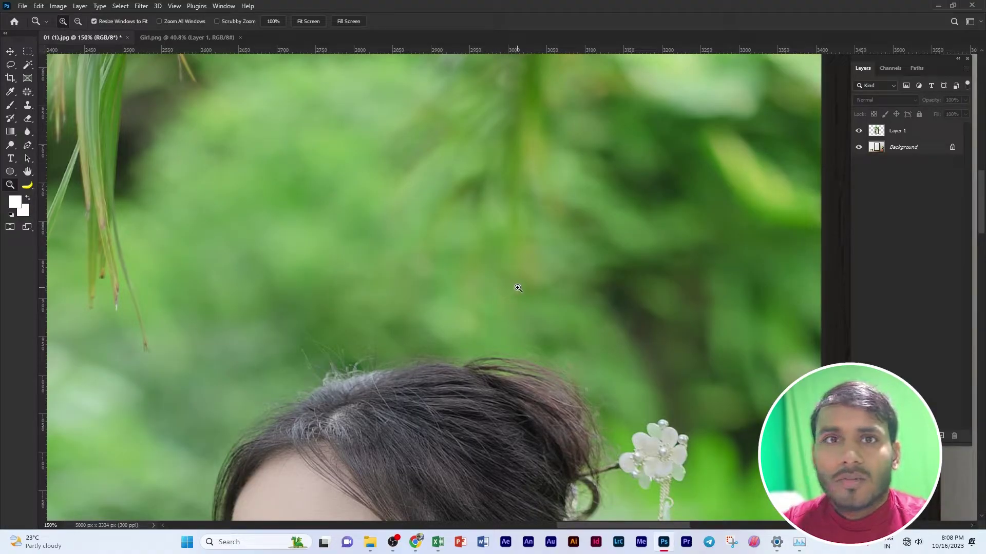
pyautogui.hotkey('ctrl', '0')
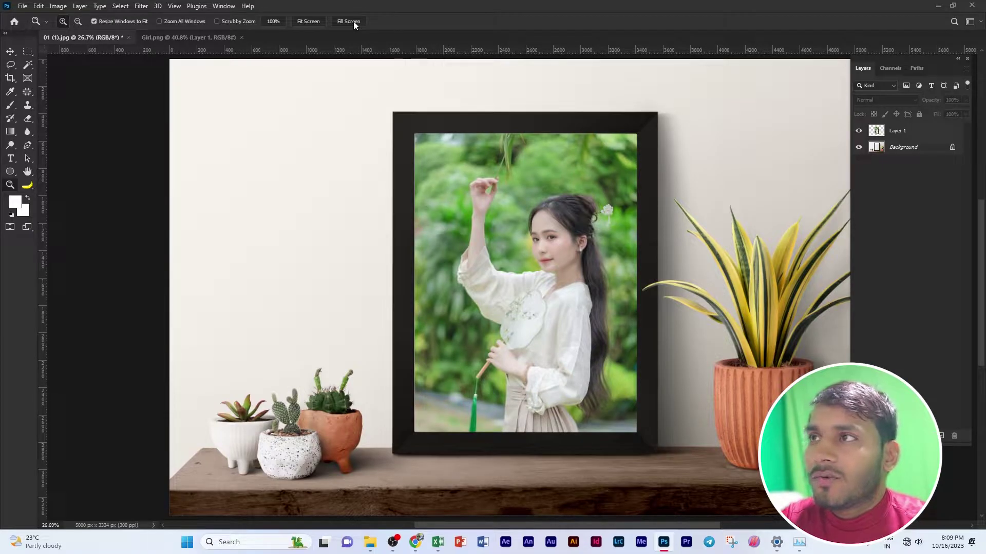
# - Switch between Fill Screen, 100% and Fit Screen views from the Zoom options bar
pyautogui.click(354, 20)
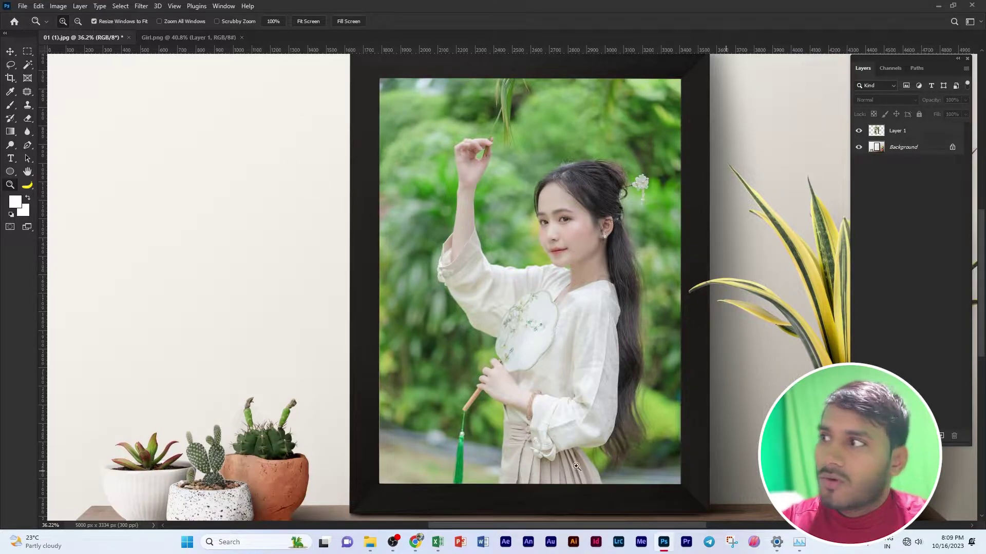
pyautogui.click(307, 21)
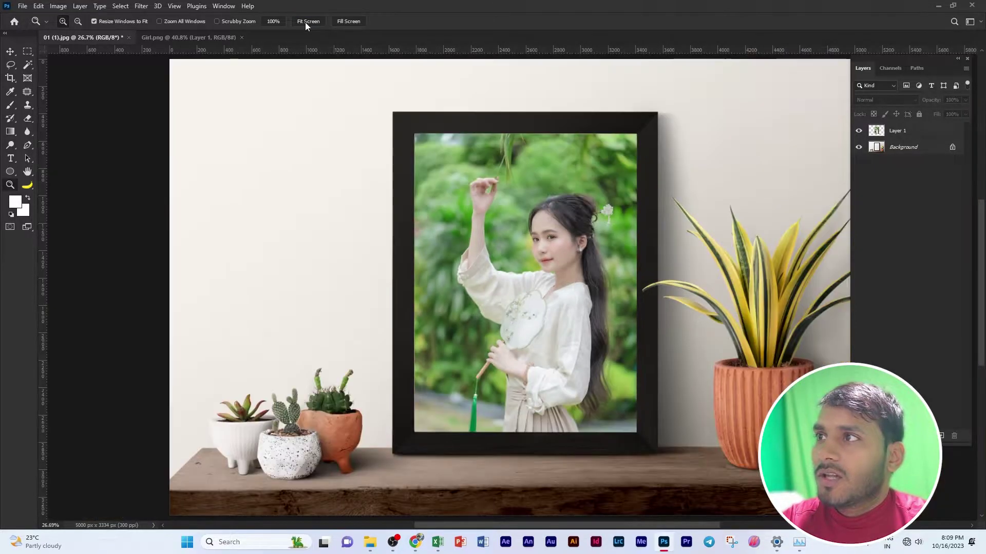
pyautogui.click(273, 21)
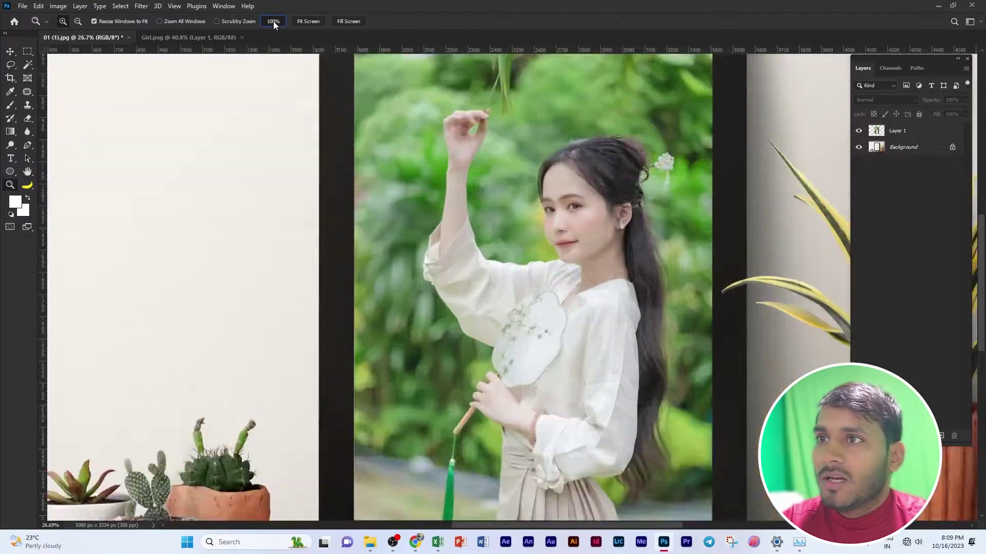
pyautogui.click(308, 22)
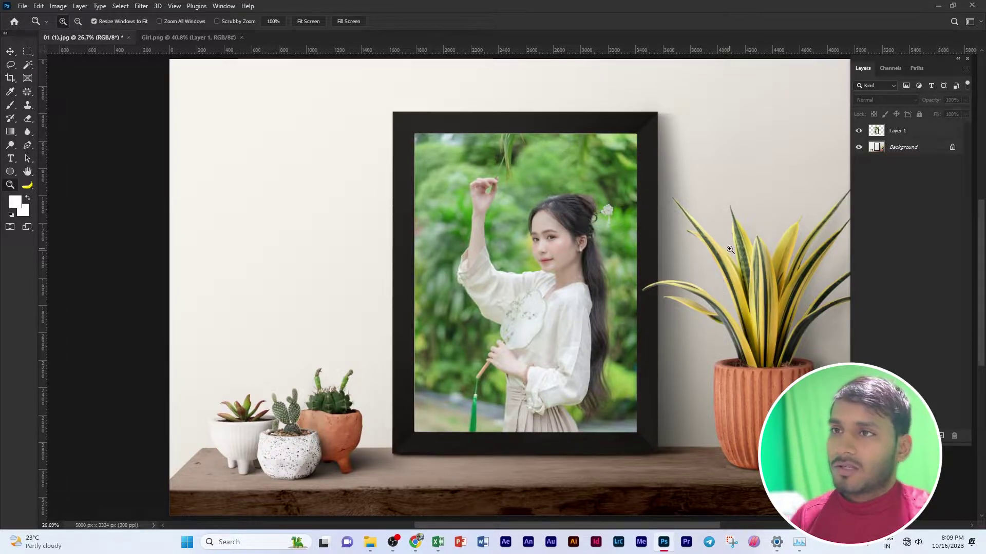
# - Set the Zoom tool to Zoom Out and click the mockup twice to shrink it
pyautogui.click(77, 22)
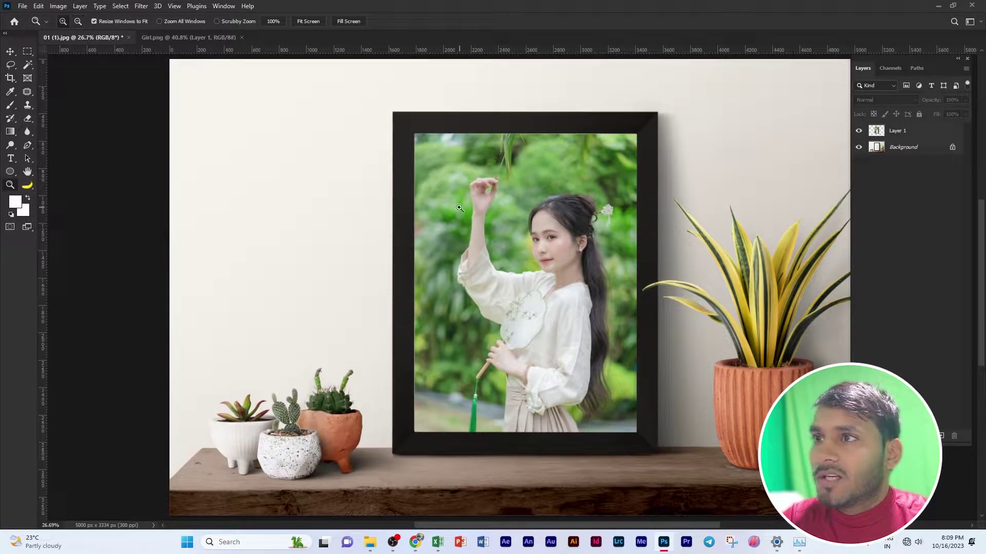
pyautogui.click(78, 21)
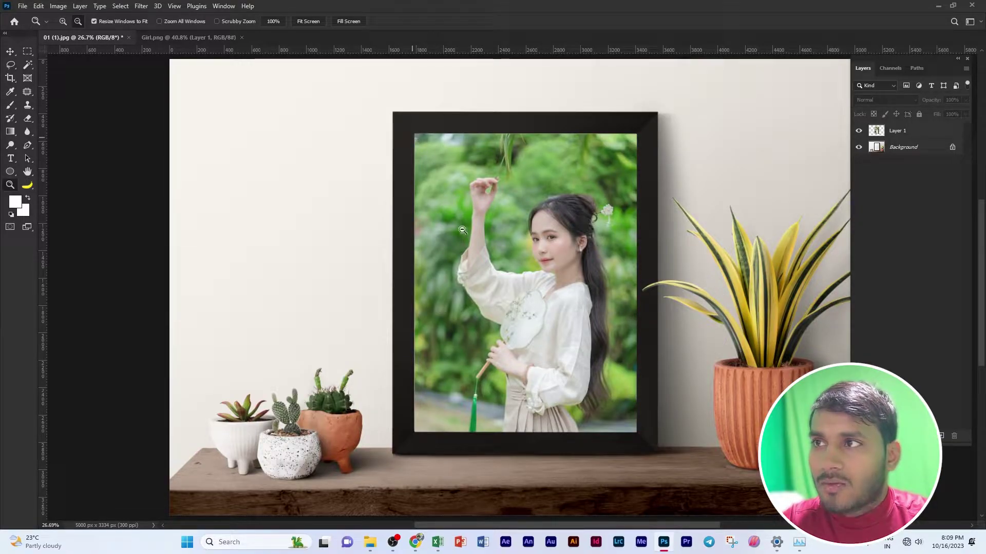
pyautogui.click(554, 307)
pyautogui.click(569, 348)
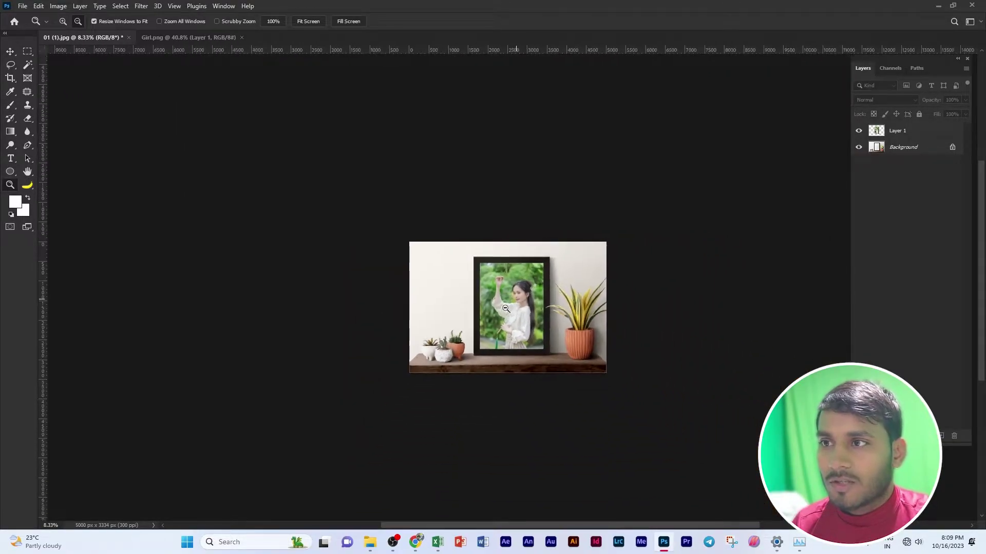
# - Enable Scrubby Zoom and drag on the canvas to enlarge the mockup slightly
pyautogui.scroll(1, 245, 72)
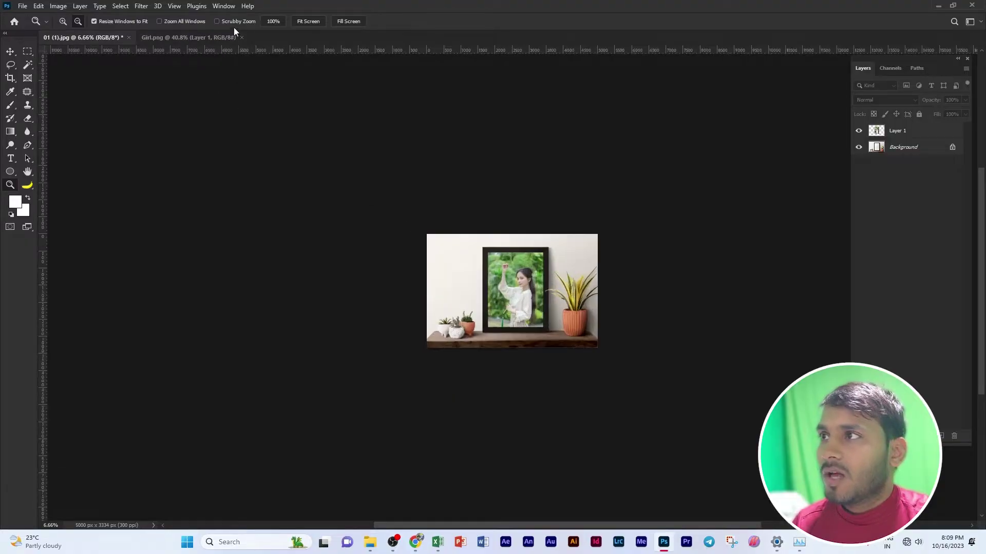
pyautogui.click(237, 23)
pyautogui.moveTo(369, 150)
pyautogui.mouseDown()
pyautogui.moveTo(469, 290)
pyautogui.moveTo(365, 214)
pyautogui.mouseUp()
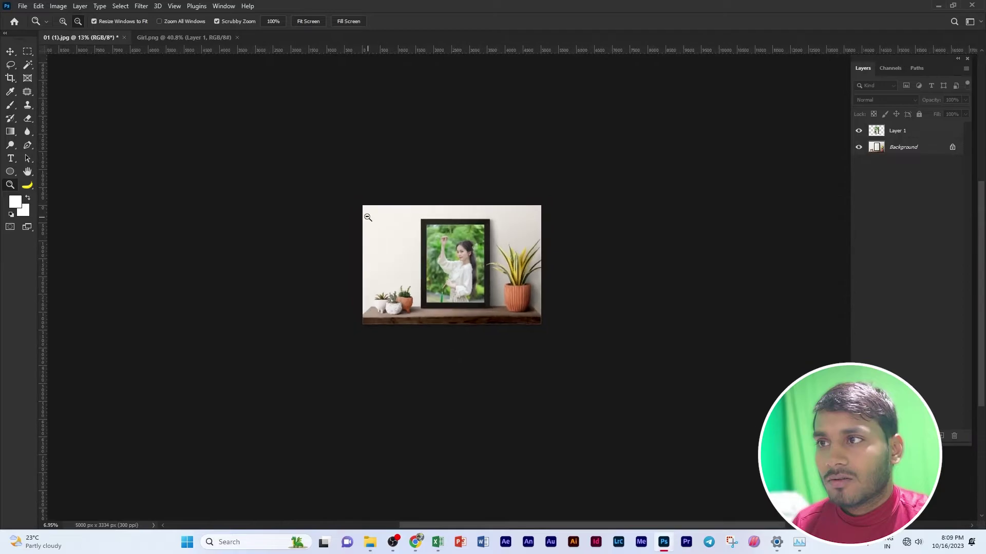
pyautogui.moveTo(420, 237); pyautogui.dragTo(381, 170)
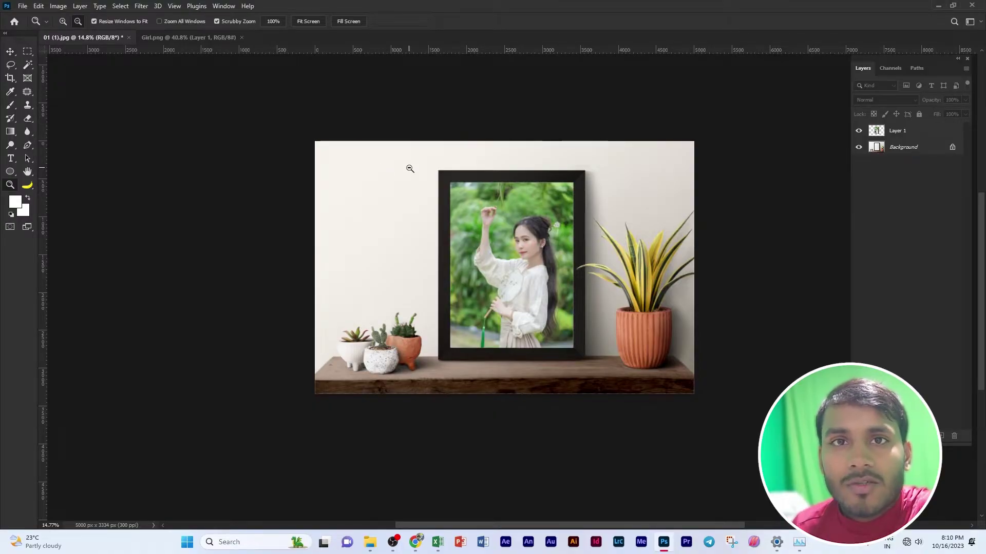
# - Step the zoom in and out with Ctrl+plus and Ctrl+minus, returning to the fitted view
pyautogui.hotkey('ctrl', '0')
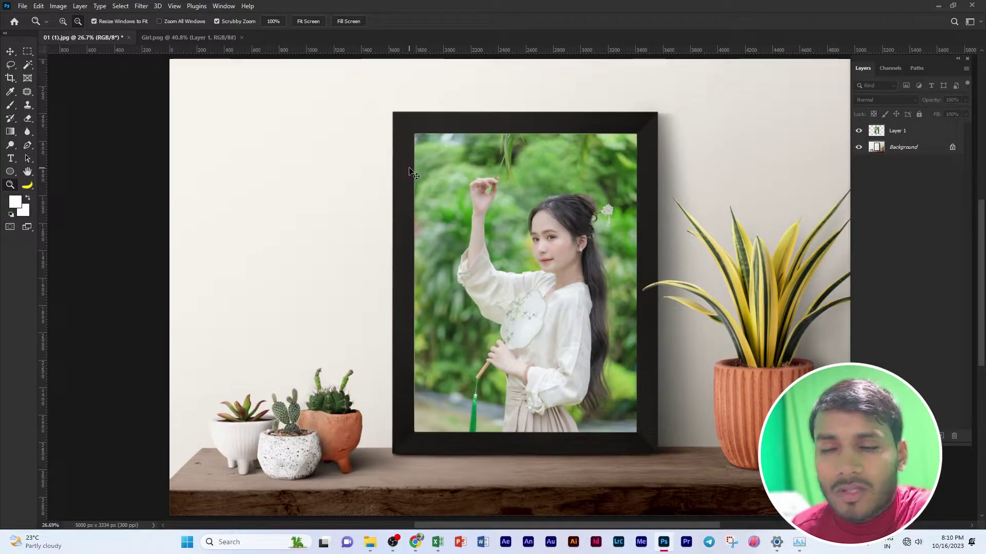
pyautogui.hotkey('ctrl', '+')
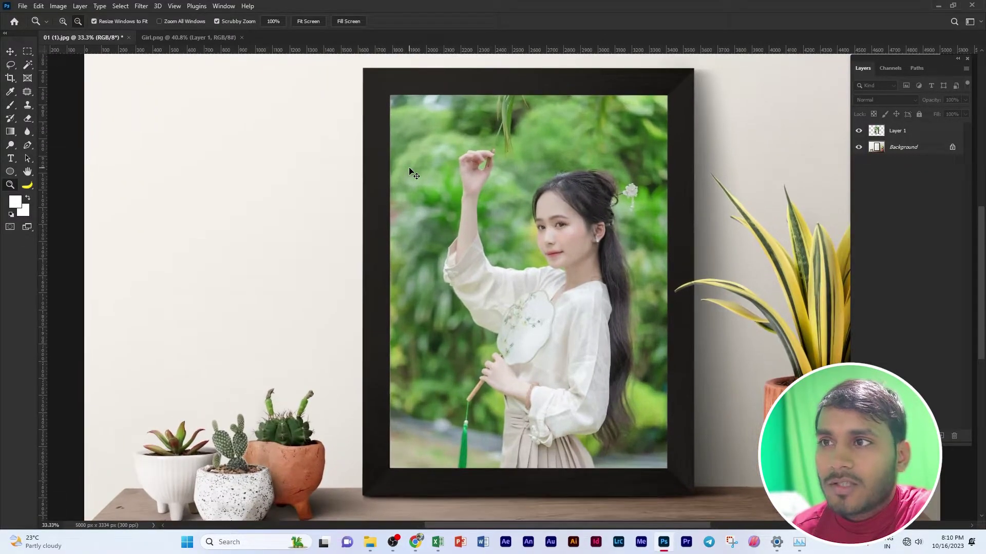
pyautogui.hotkey('ctrl', '+')
pyautogui.hotkey('ctrl', '+')
pyautogui.hotkey('ctrl', '+')
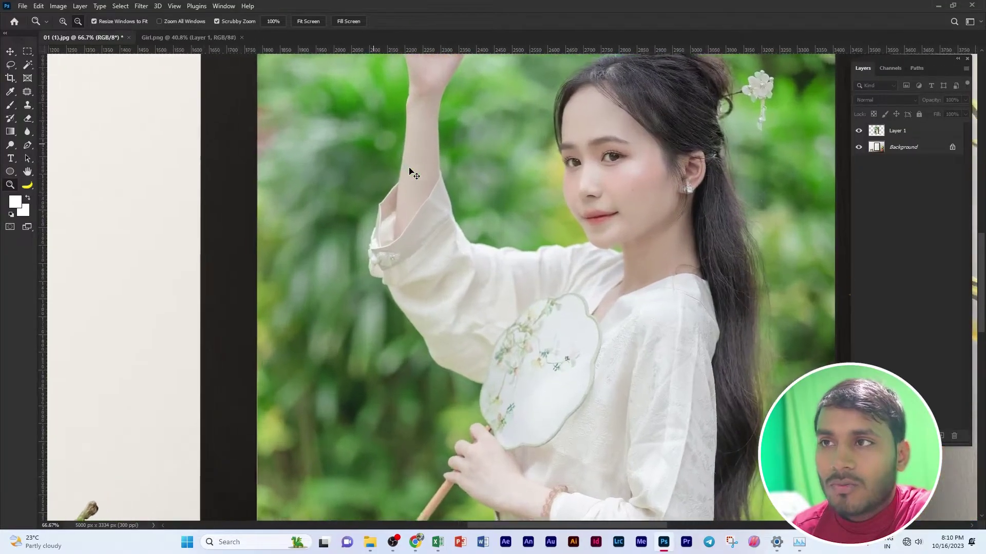
pyautogui.hotkey('ctrl', '+')
pyautogui.hotkey('ctrl', '+')
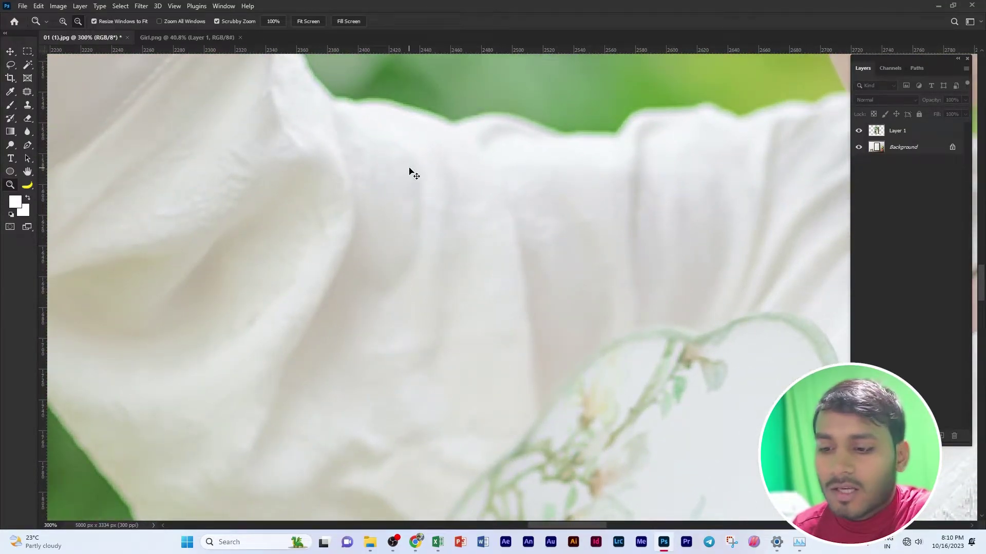
pyautogui.hotkey('ctrl', '-')
pyautogui.hotkey('ctrl', '-')
pyautogui.hotkey('ctrl', '-')
pyautogui.hotkey('ctrl', '-')
pyautogui.hotkey('ctrl', '-')
pyautogui.hotkey('ctrl', '-')
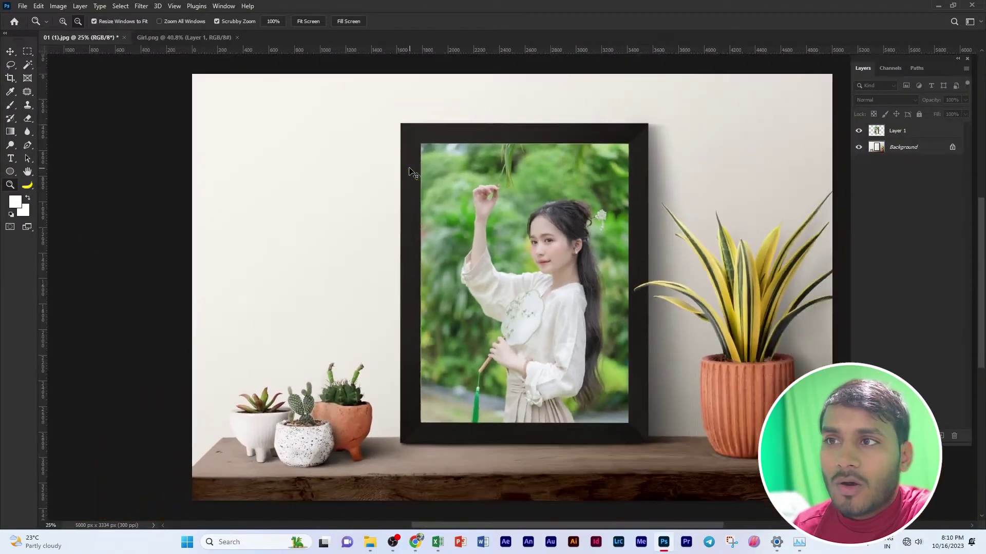
pyautogui.hotkey('ctrl', '-')
pyautogui.hotkey('ctrl', '-')
pyautogui.hotkey('ctrl', '-')
pyautogui.hotkey('ctrl', '-')
pyautogui.hotkey('ctrl', '-')
pyautogui.hotkey('ctrl', '-')
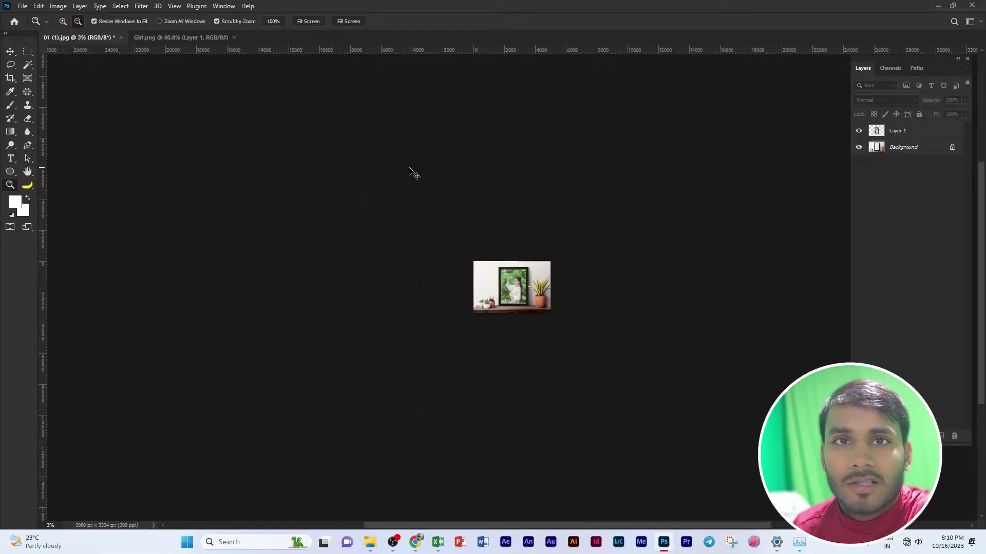
pyautogui.hotkey('ctrl', '+')
pyautogui.hotkey('ctrl', '+')
pyautogui.hotkey('ctrl', '+')
pyautogui.hotkey('ctrl', '0')
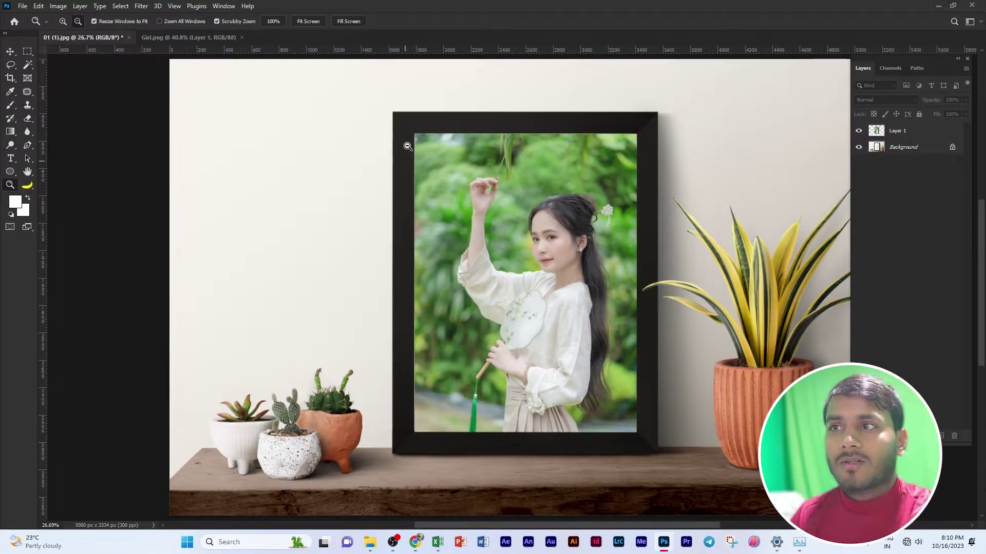
# - Zoom in on the girl's face with the Zoom tool, then Alt-click back out to the whole mockup
pyautogui.moveTo(511, 239); pyautogui.dragTo(557, 235)
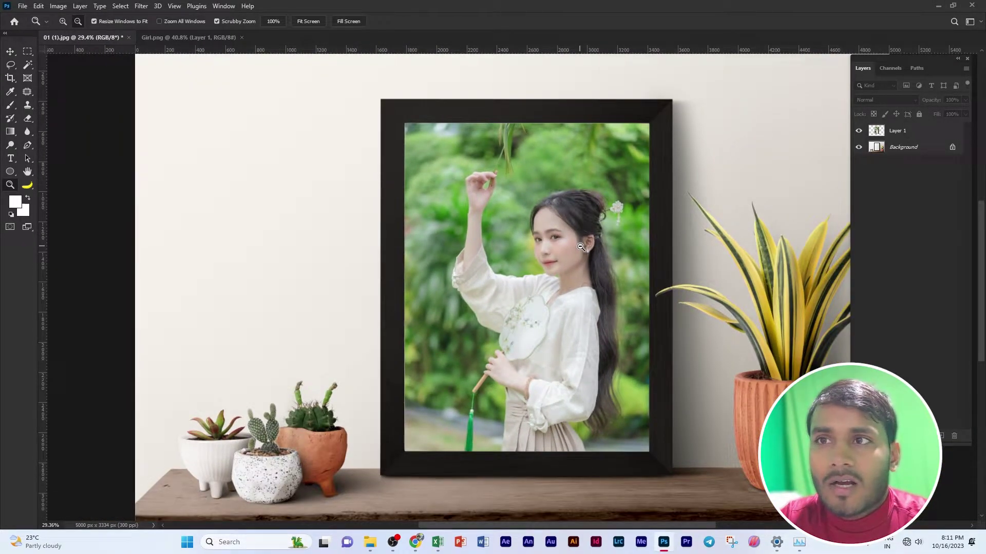
pyautogui.click(581, 247)
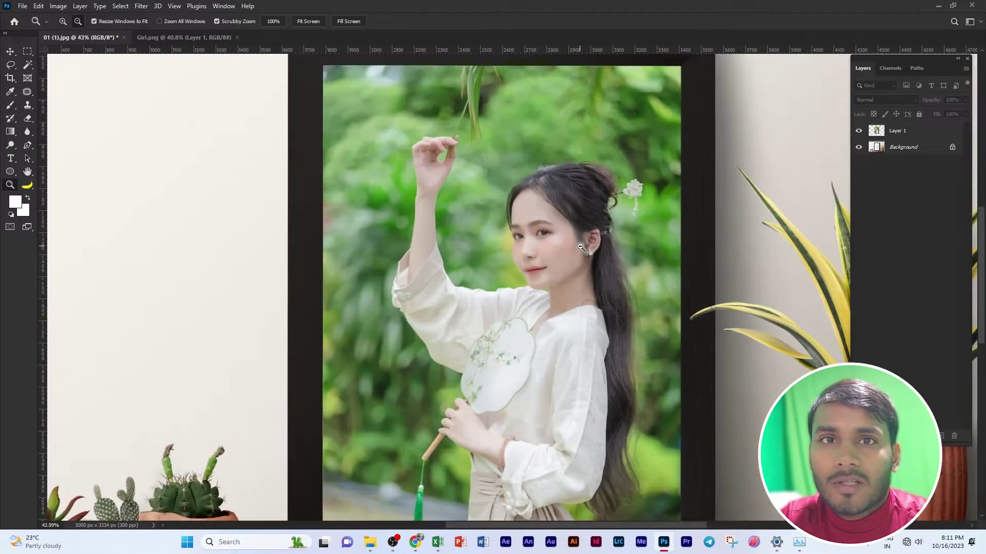
pyautogui.keyDown('alt'); pyautogui.click(581, 246); pyautogui.keyUp('alt')
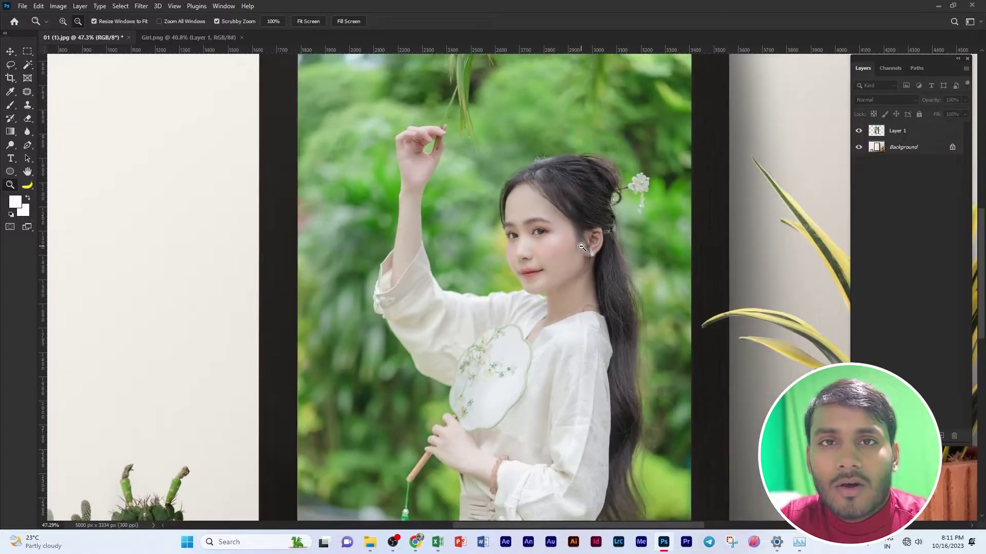
pyautogui.keyDown('alt'); pyautogui.click(582, 247); pyautogui.keyUp('alt')
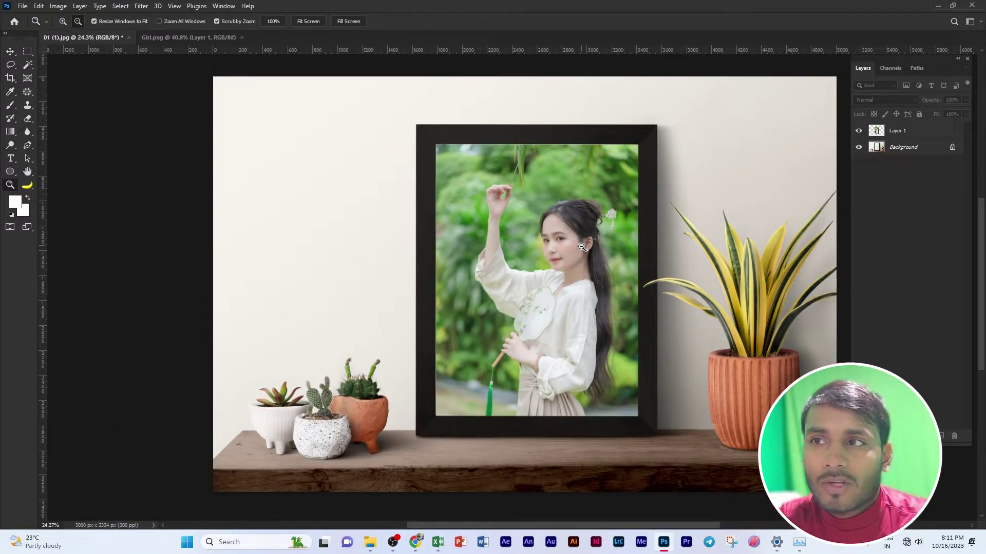
pyautogui.keyDown('alt'); pyautogui.click(582, 247); pyautogui.keyUp('alt')
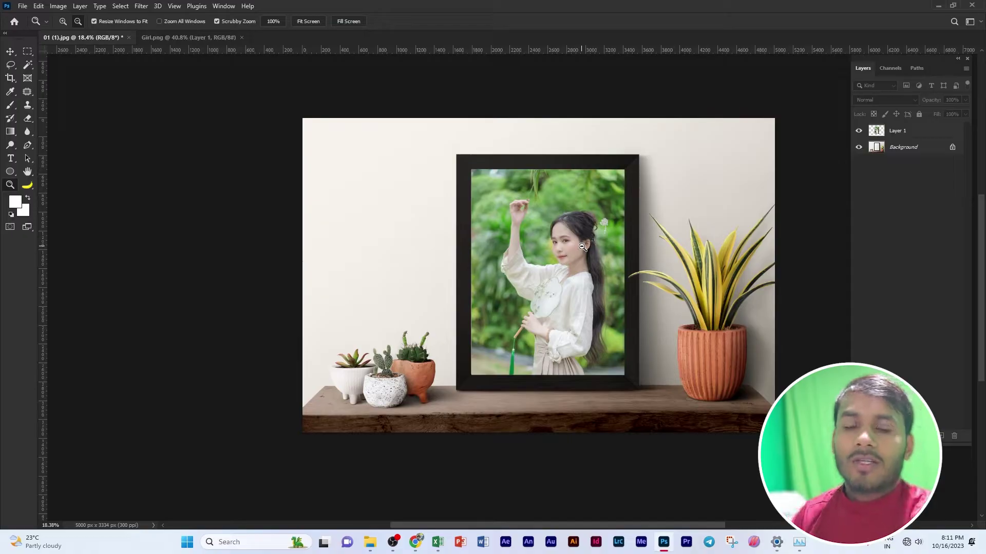
pyautogui.click(44, 7)
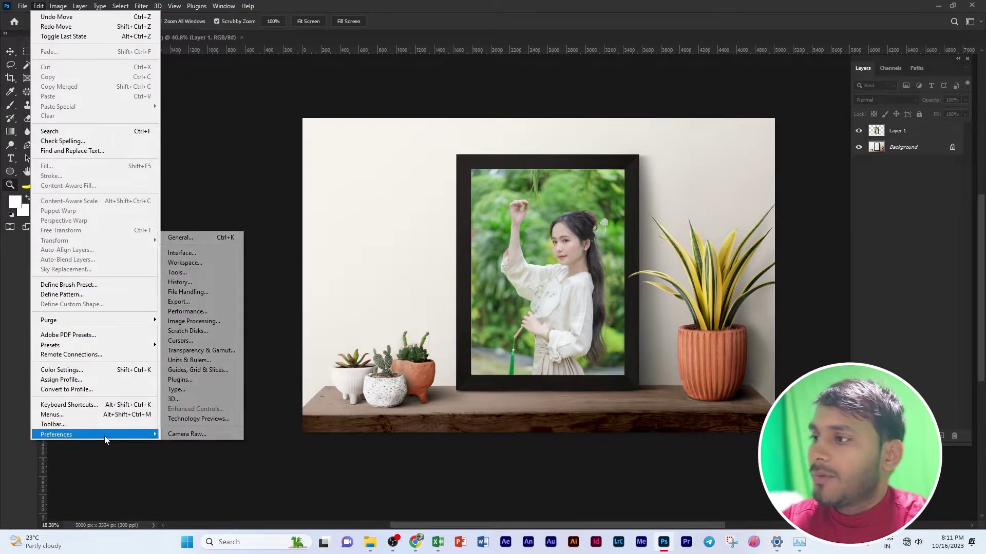
pyautogui.moveTo(92, 435)
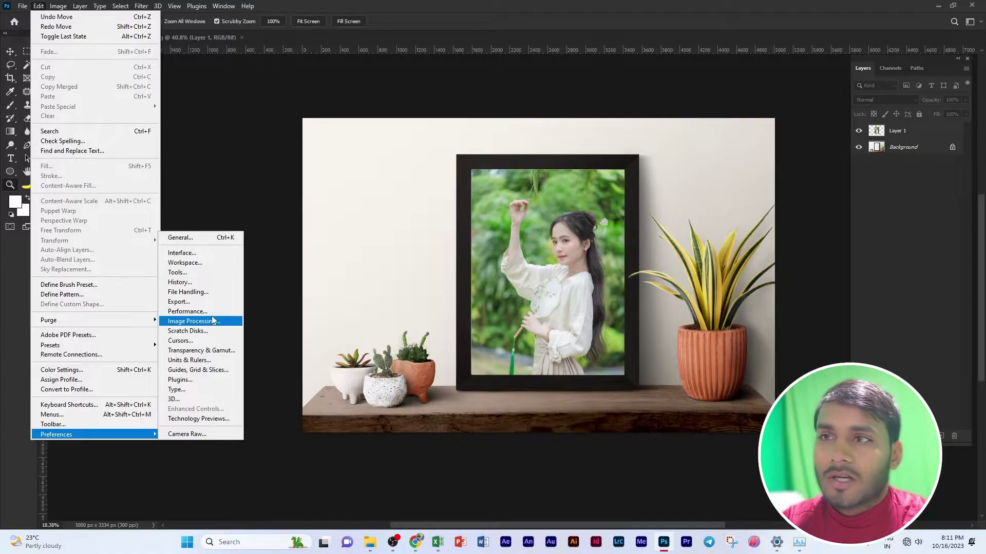
pyautogui.click(190, 273)
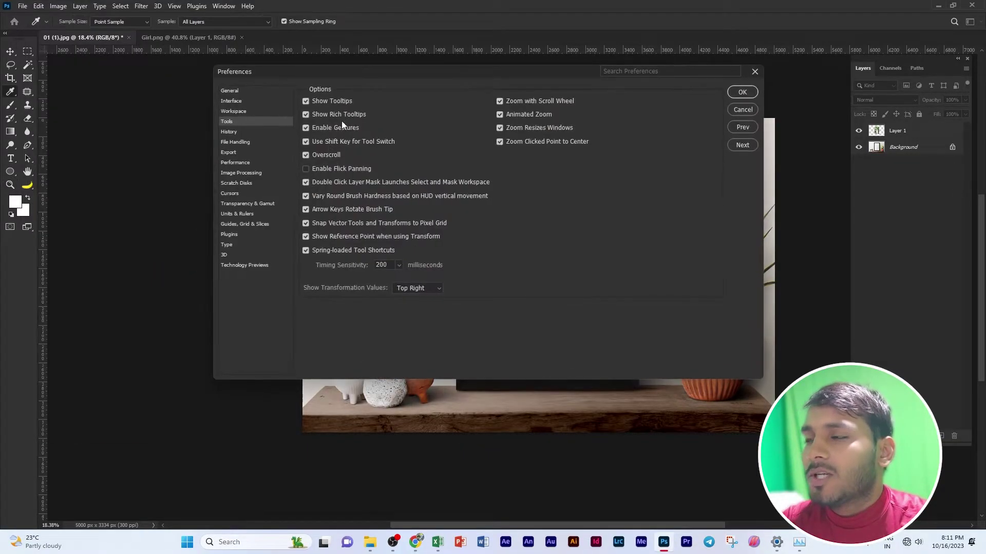
pyautogui.moveTo(388, 77); pyautogui.dragTo(433, 77)
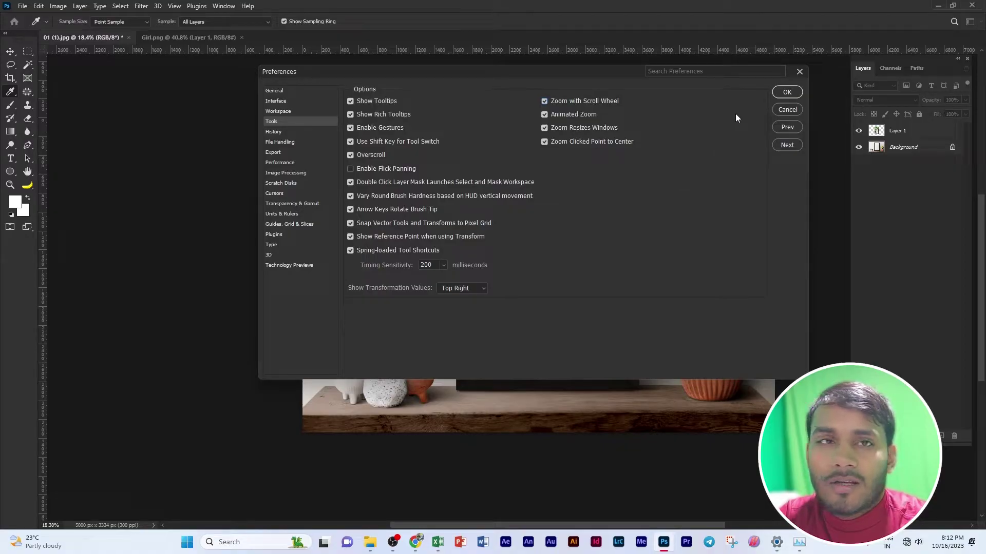
pyautogui.click(785, 93)
pyautogui.press('z')
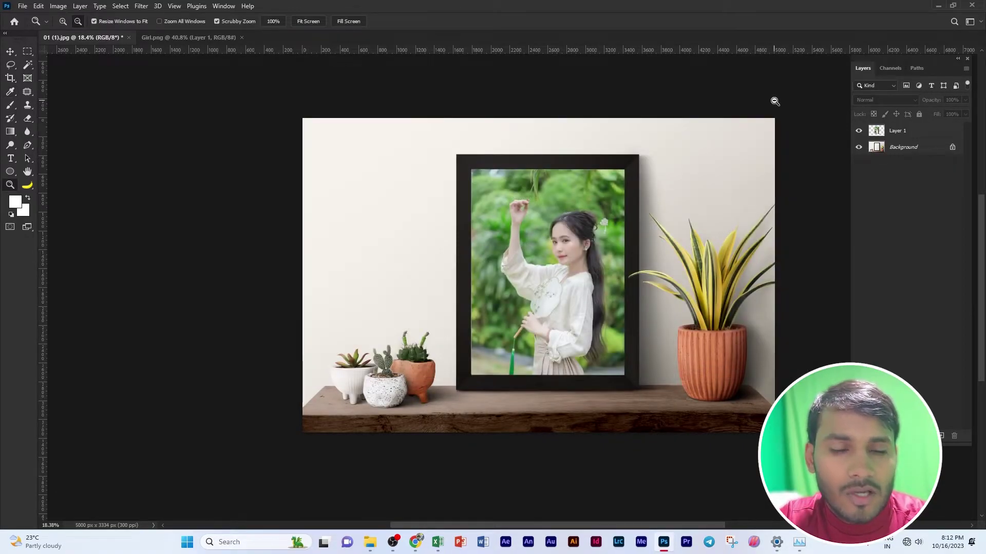
# - Zoom in near the frame, zoom out to 0.06%, then fit the mockup back with Ctrl+0
pyautogui.click(631, 235)
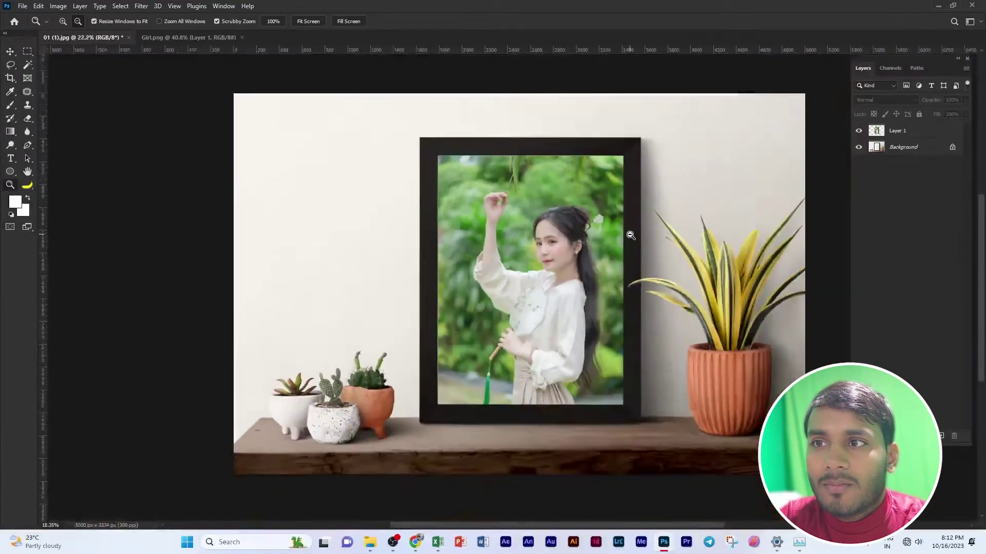
pyautogui.scroll(1, 631, 235)
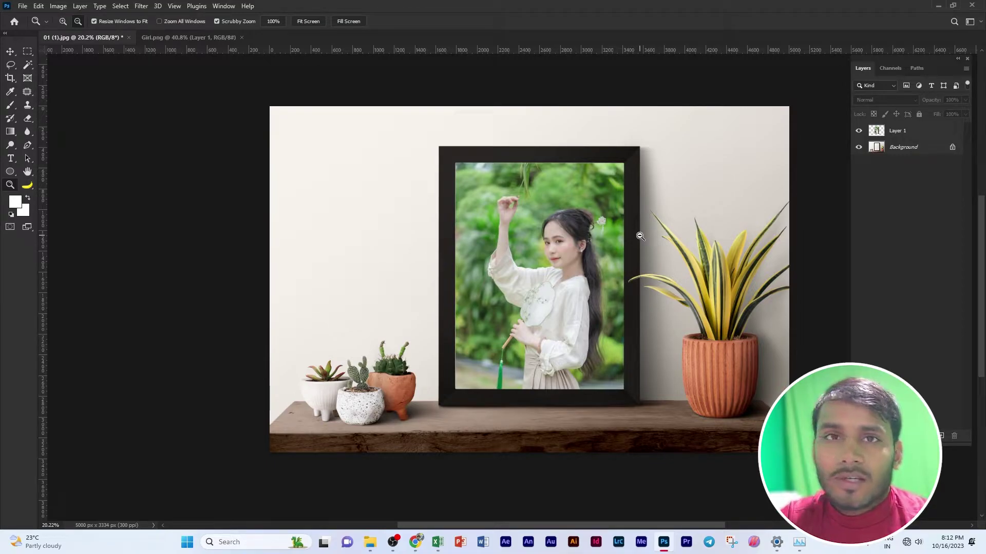
pyautogui.click(309, 22)
pyautogui.scroll(-5, 520, 288)
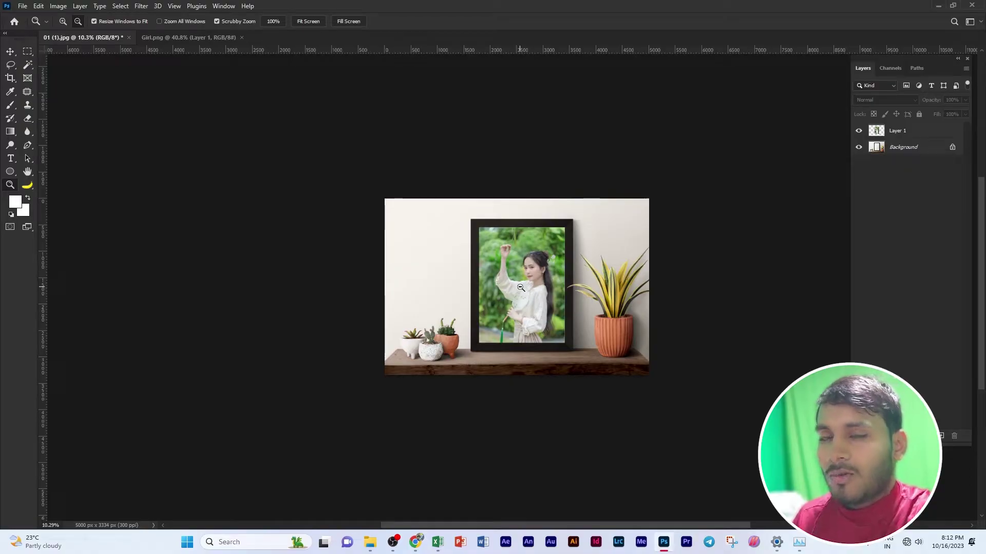
pyautogui.scroll(-5, 563, 287)
pyautogui.scroll(-4, 563, 288)
pyautogui.scroll(-4, 564, 284)
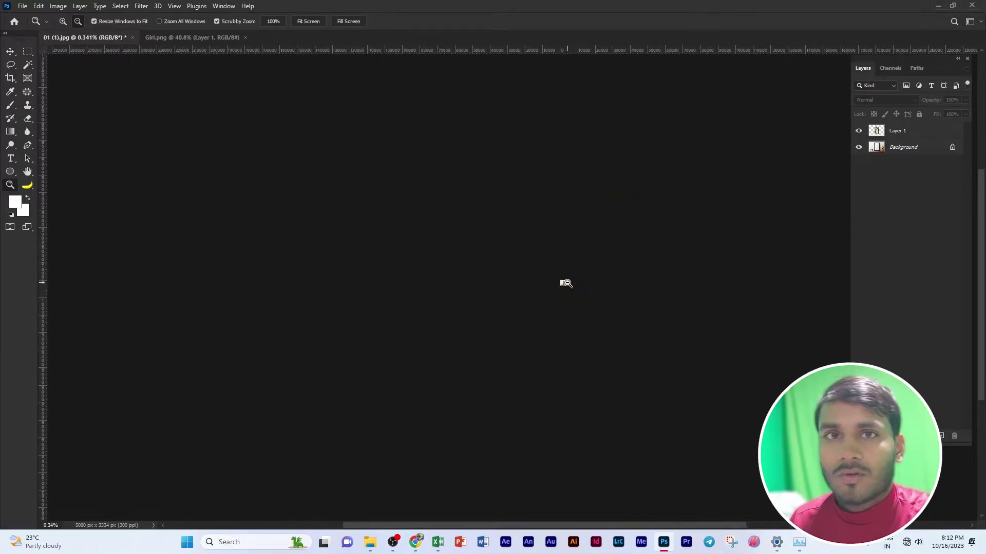
pyautogui.scroll(-3, 566, 283)
pyautogui.scroll(-3, 594, 280)
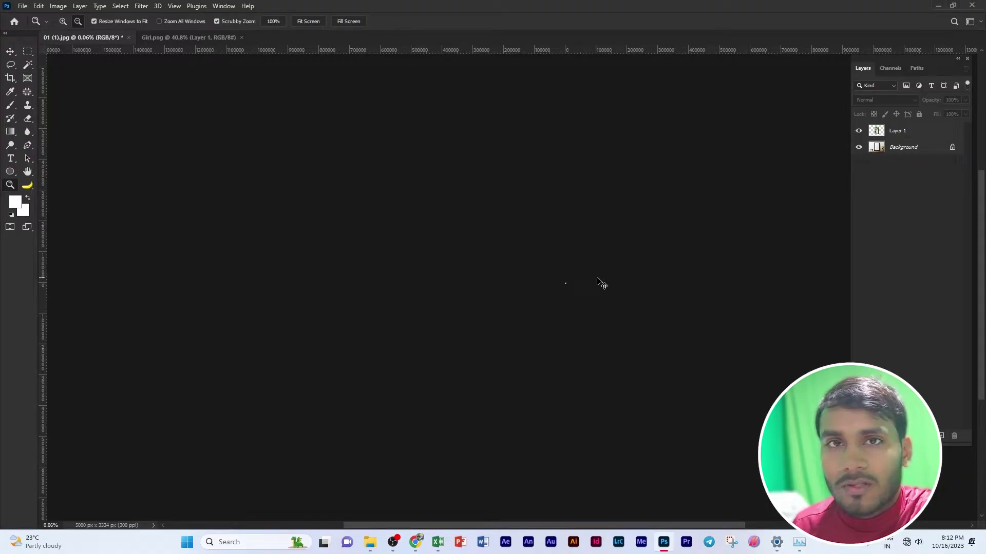
pyautogui.hotkey('ctrl', '0')
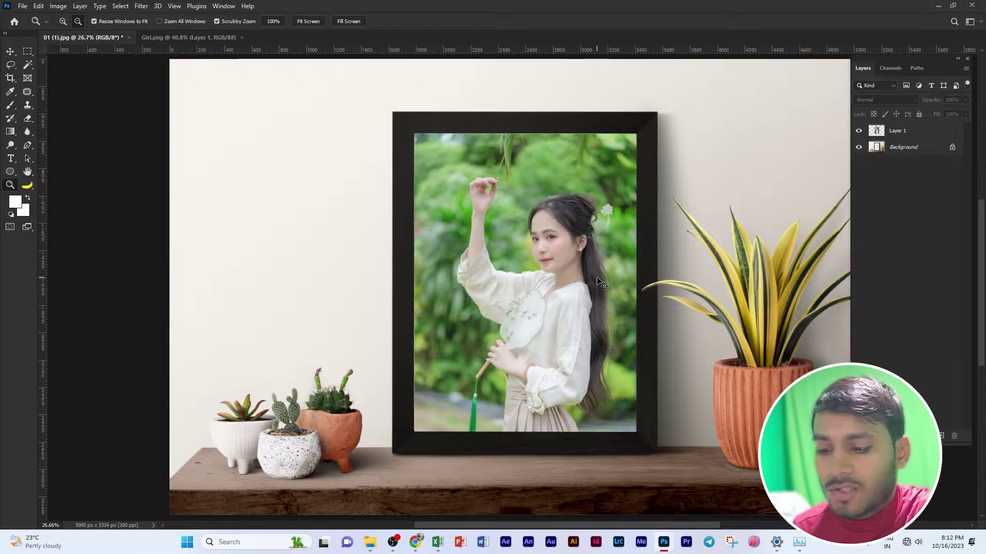
# - View the mockup at 100%, fit it on screen, then zoom out to 16.7%
pyautogui.hotkey('ctrl', '1')
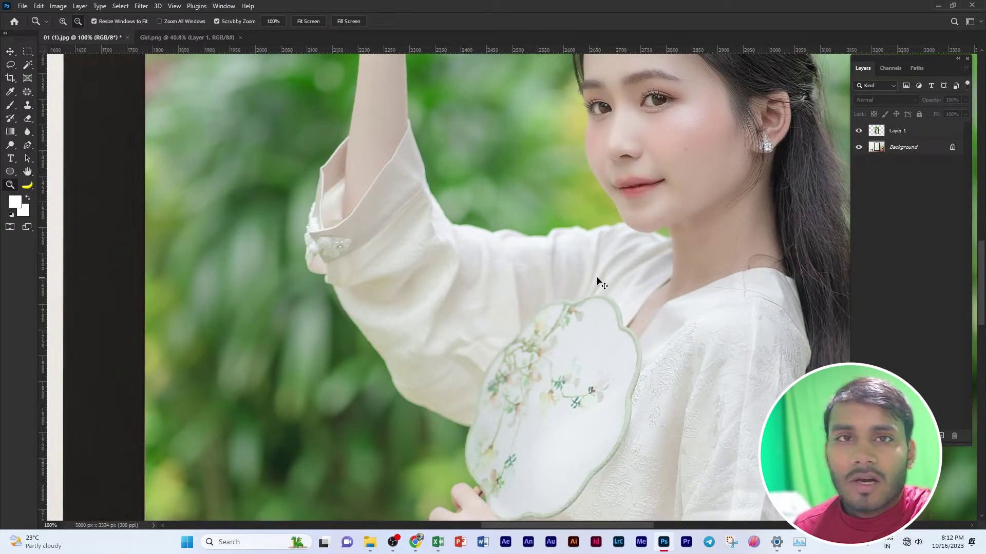
pyautogui.hotkey('ctrl', '0')
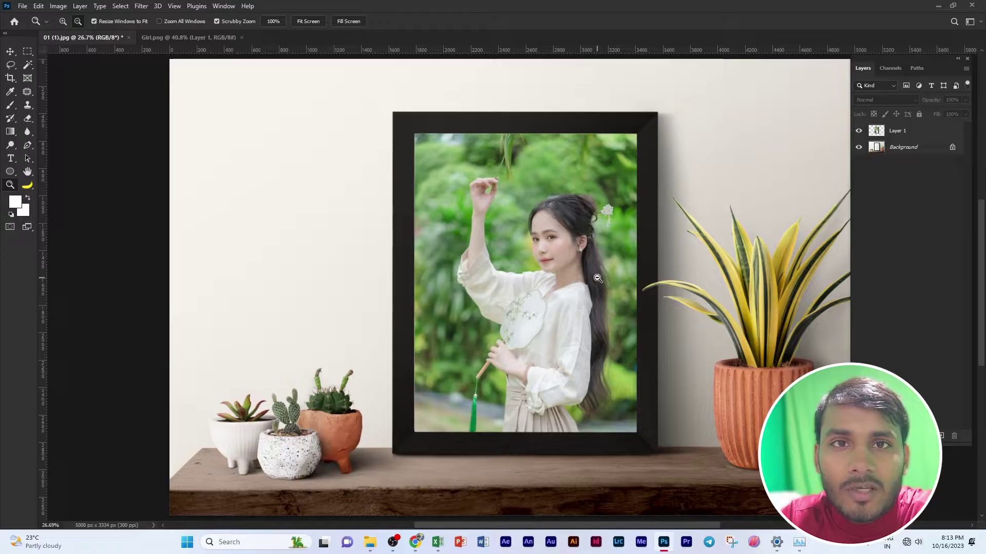
pyautogui.keyDown('alt'); pyautogui.click(592, 293); pyautogui.keyUp('alt')
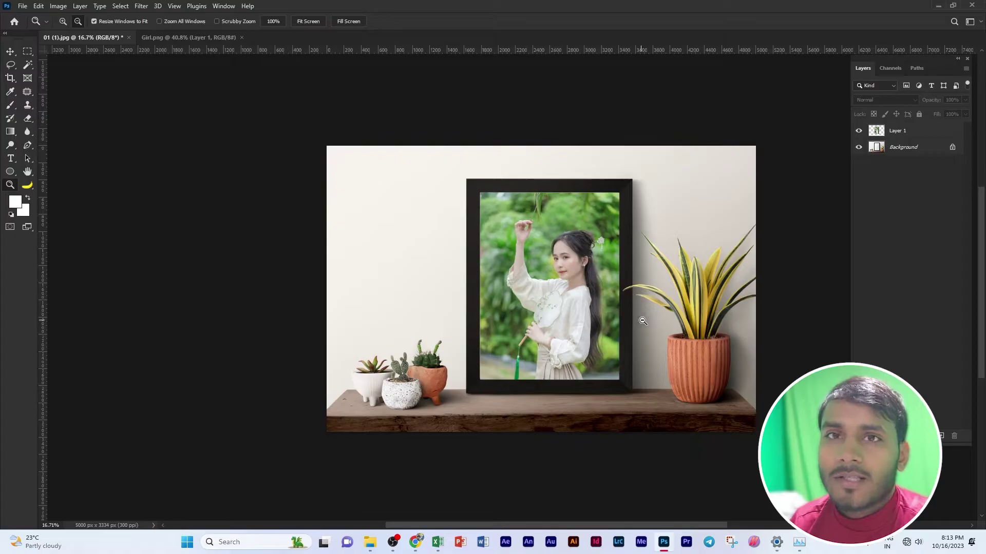
# - Zoom the mockup out to 3.67%, then scroll back in to about 48% on the upper-left wall
pyautogui.keyDown('alt'); pyautogui.click(586, 257); pyautogui.keyUp('alt')
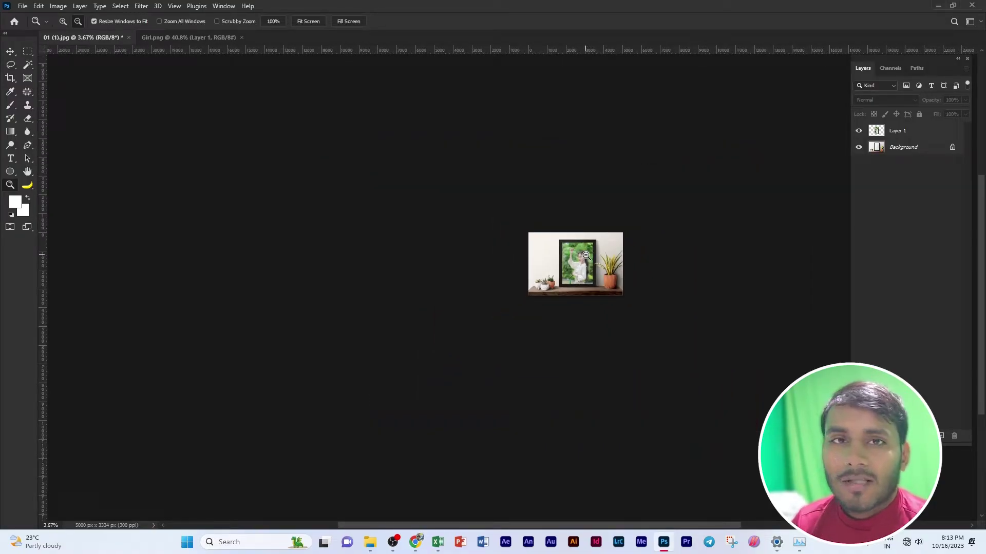
pyautogui.scroll(1, 586, 255)
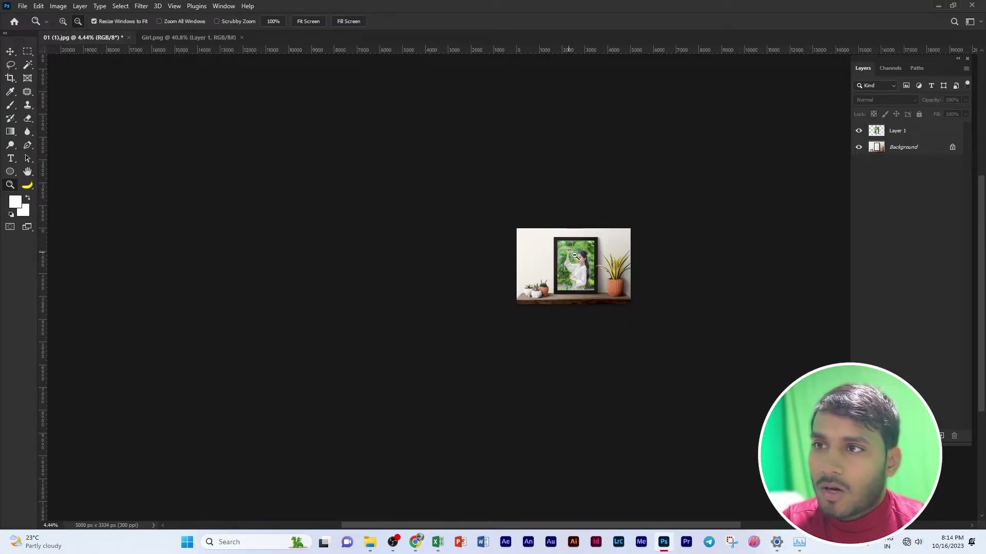
pyautogui.scroll(5, 577, 257)
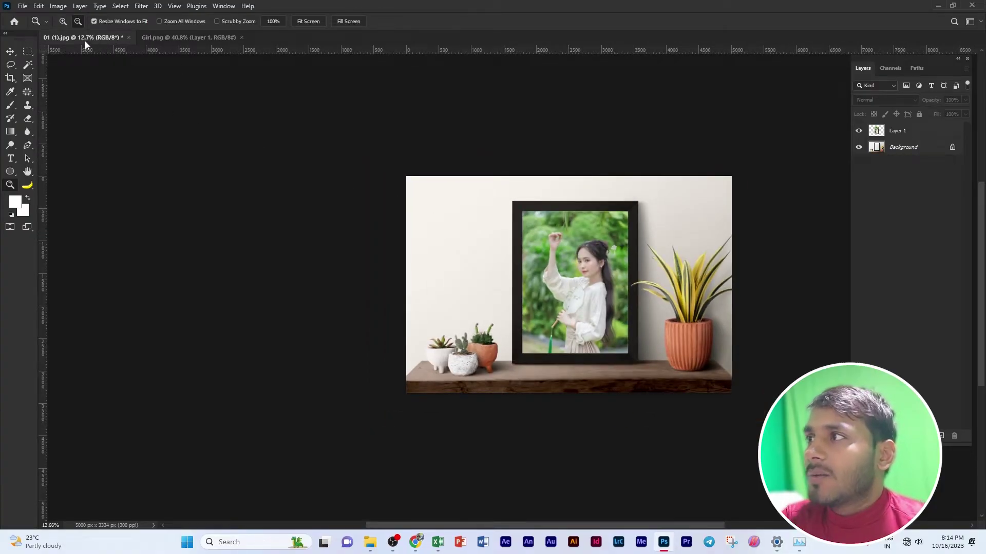
pyautogui.scroll(6, 431, 206)
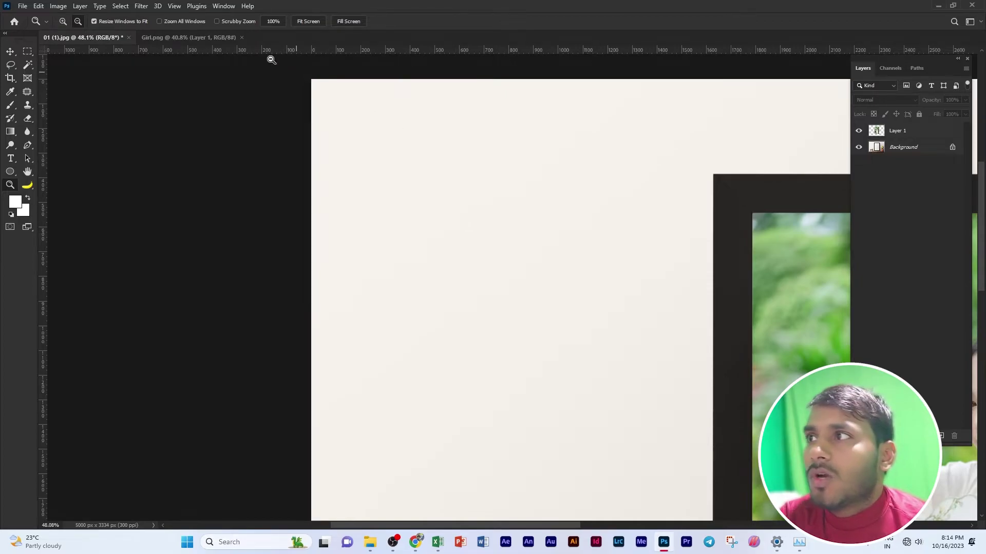
# - Open the Navigator panel, pull it out of its group, enlarge it and dock it top right
pyautogui.click(221, 6)
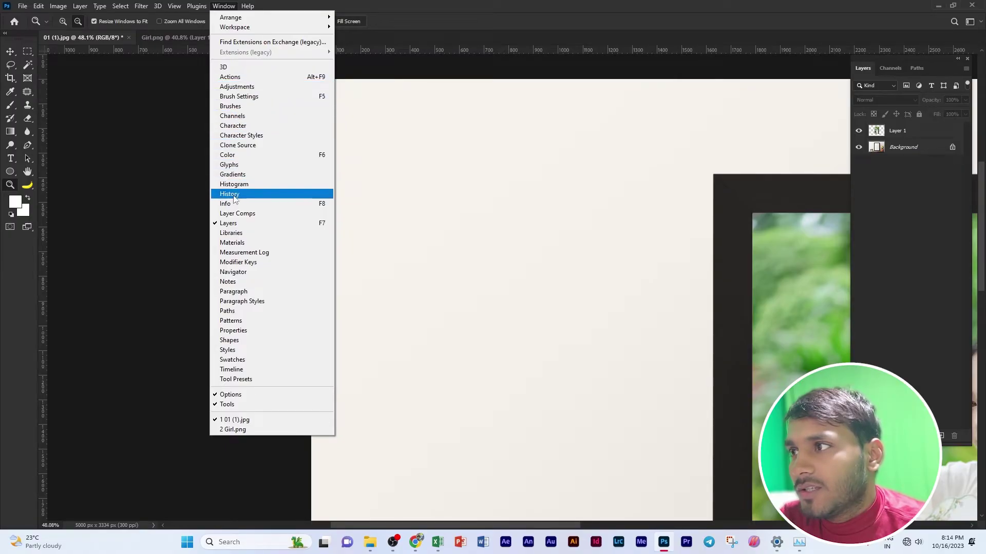
pyautogui.click(247, 274)
pyautogui.moveTo(574, 166); pyautogui.dragTo(793, 127)
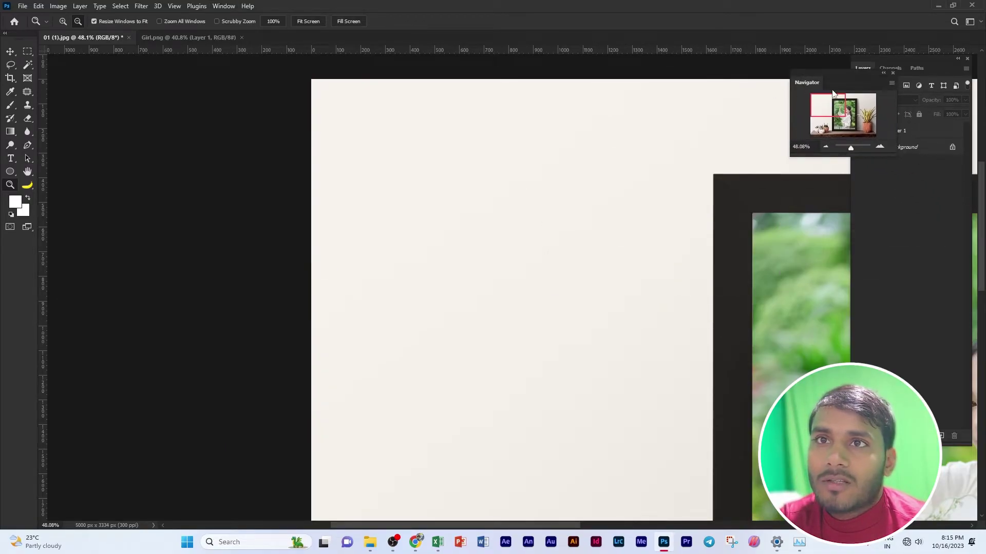
pyautogui.moveTo(790, 154); pyautogui.dragTo(540, 221)
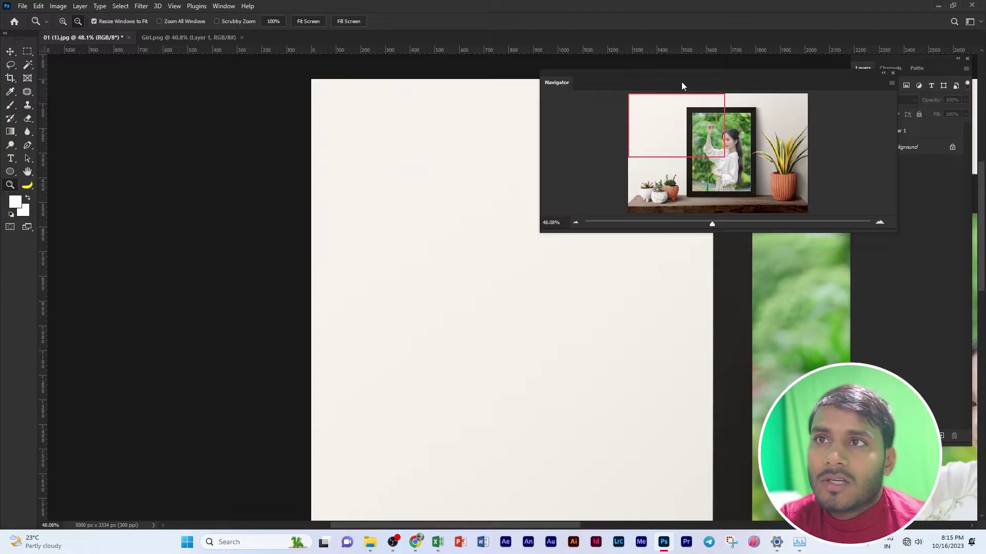
pyautogui.moveTo(683, 88); pyautogui.dragTo(770, 91)
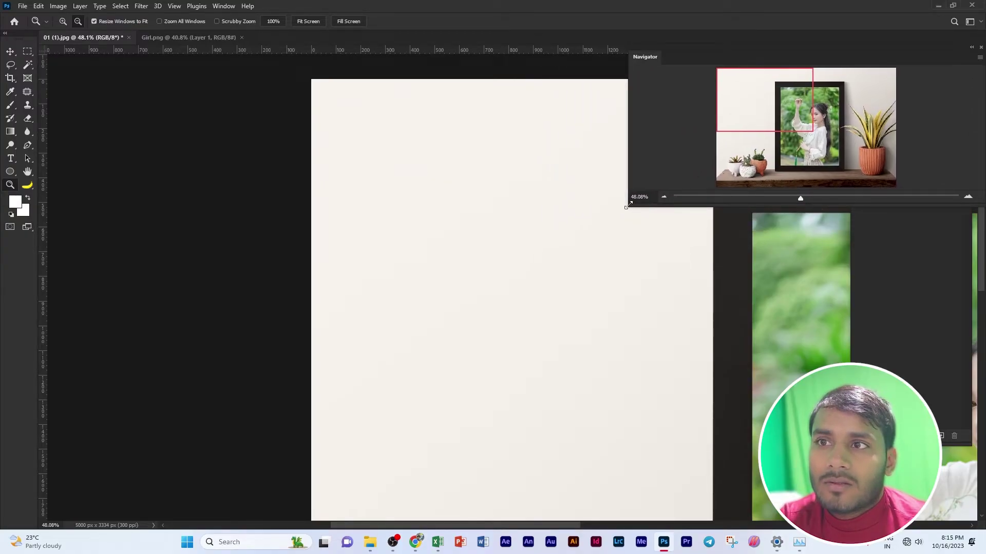
pyautogui.moveTo(627, 205); pyautogui.dragTo(753, 211)
pyautogui.scroll(-2, 451, 183)
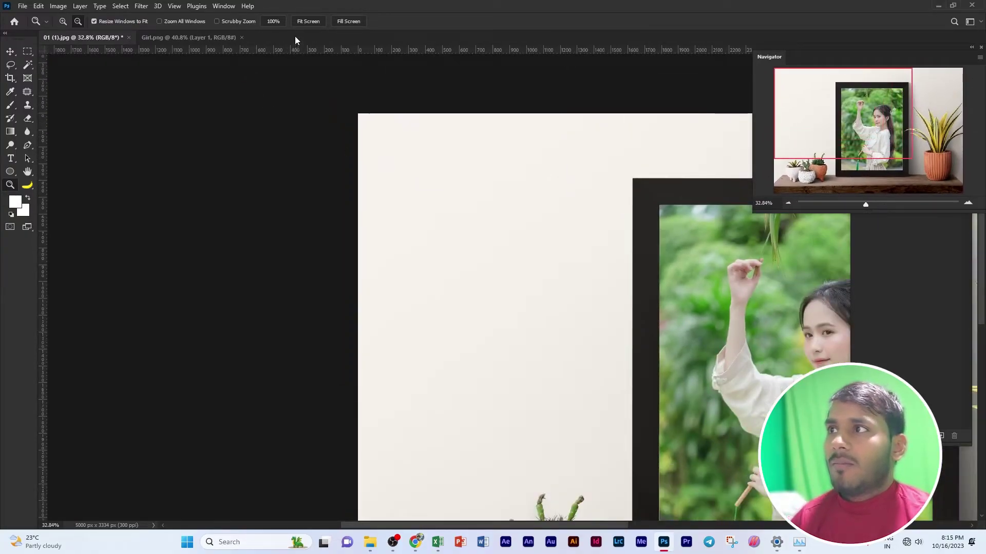
# - Explore the girl and cacti with the Navigator slider and view box, refit the image, and select the Hand Tool
pyautogui.click(307, 23)
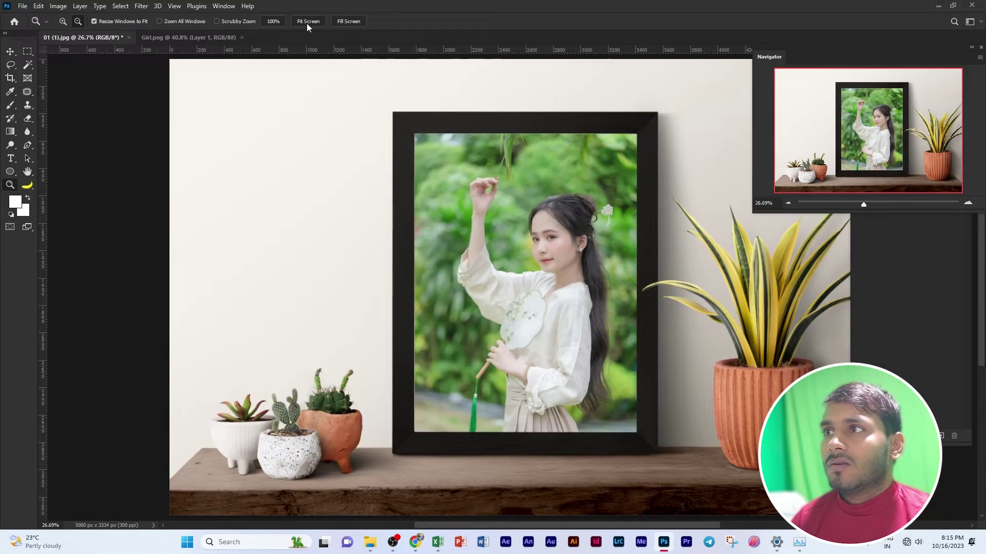
pyautogui.click(861, 204)
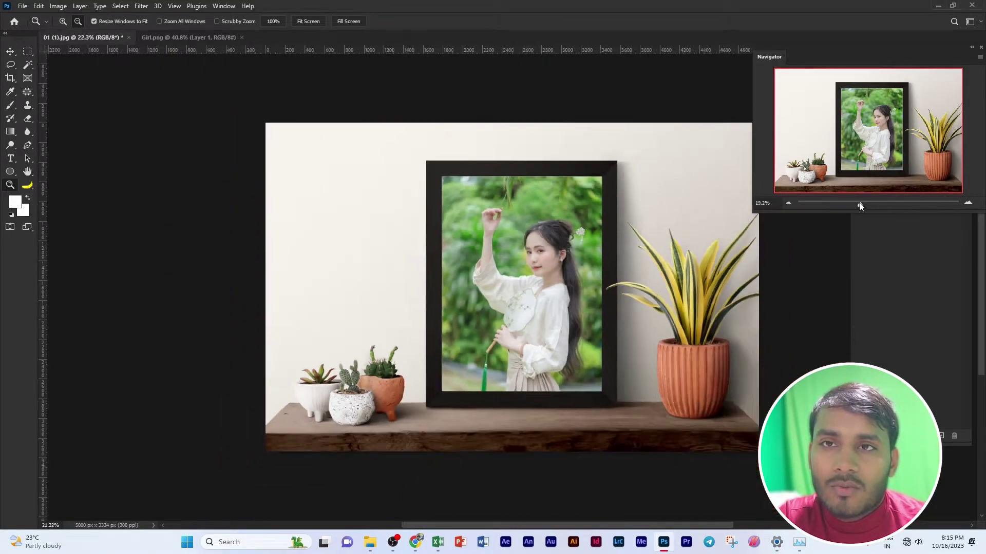
pyautogui.moveTo(861, 205)
pyautogui.mouseDown()
pyautogui.moveTo(839, 205)
pyautogui.moveTo(870, 205)
pyautogui.moveTo(830, 204)
pyautogui.moveTo(877, 204)
pyautogui.mouseUp()
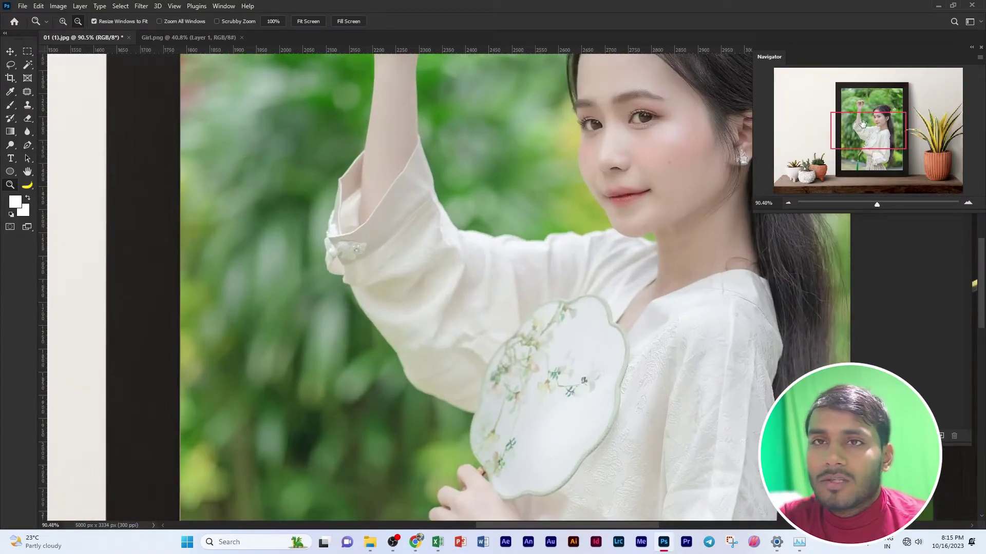
pyautogui.moveTo(862, 123)
pyautogui.mouseDown()
pyautogui.moveTo(863, 151)
pyautogui.moveTo(821, 154)
pyautogui.moveTo(813, 142)
pyautogui.moveTo(810, 160)
pyautogui.moveTo(819, 133)
pyautogui.moveTo(867, 86)
pyautogui.moveTo(919, 119)
pyautogui.moveTo(921, 169)
pyautogui.moveTo(821, 164)
pyautogui.moveTo(868, 90)
pyautogui.mouseUp()
pyautogui.hotkey('ctrl', '0')
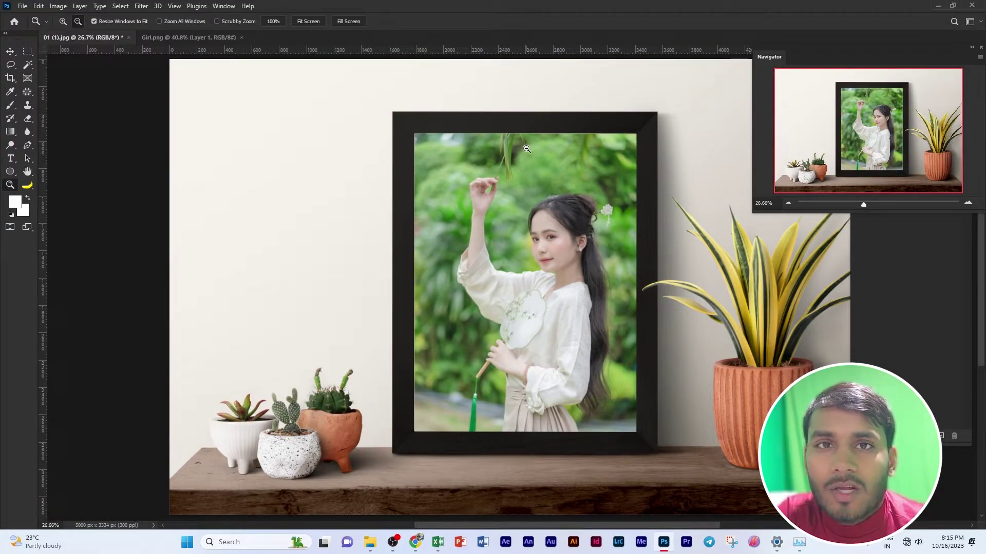
pyautogui.click(29, 174)
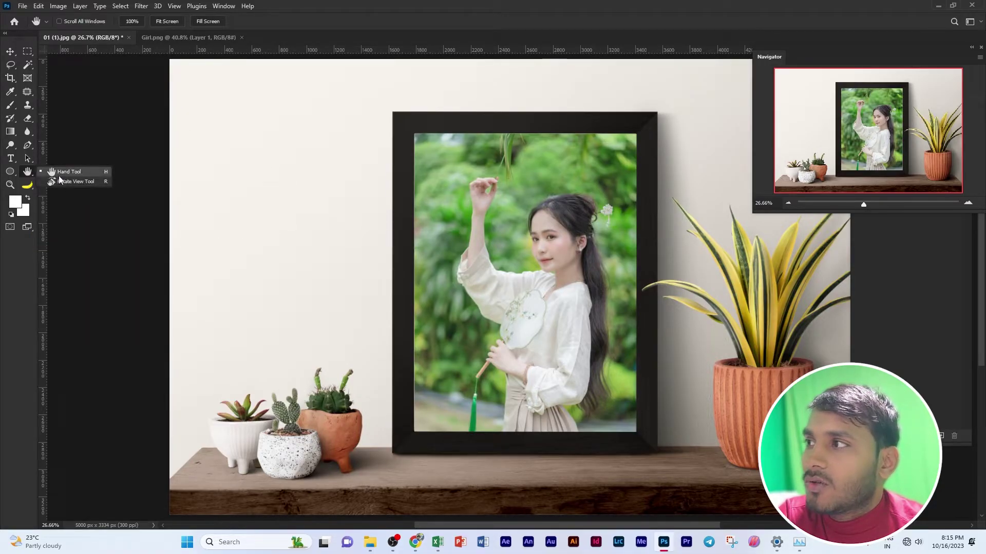
# - Zoom in on the framed girl photo, jump to the plant pot via the Navigator, then close the Navigator
pyautogui.click(581, 241)
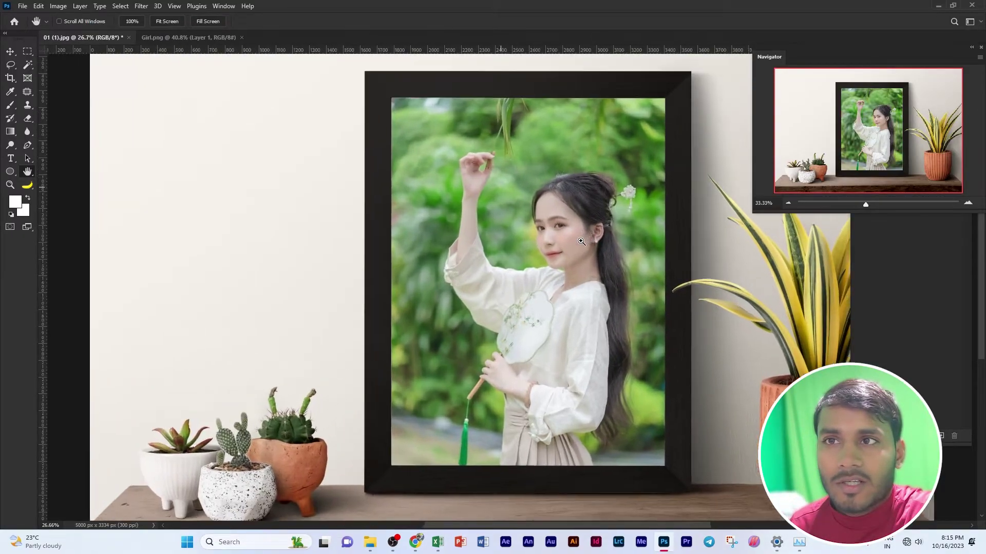
pyautogui.click(581, 242)
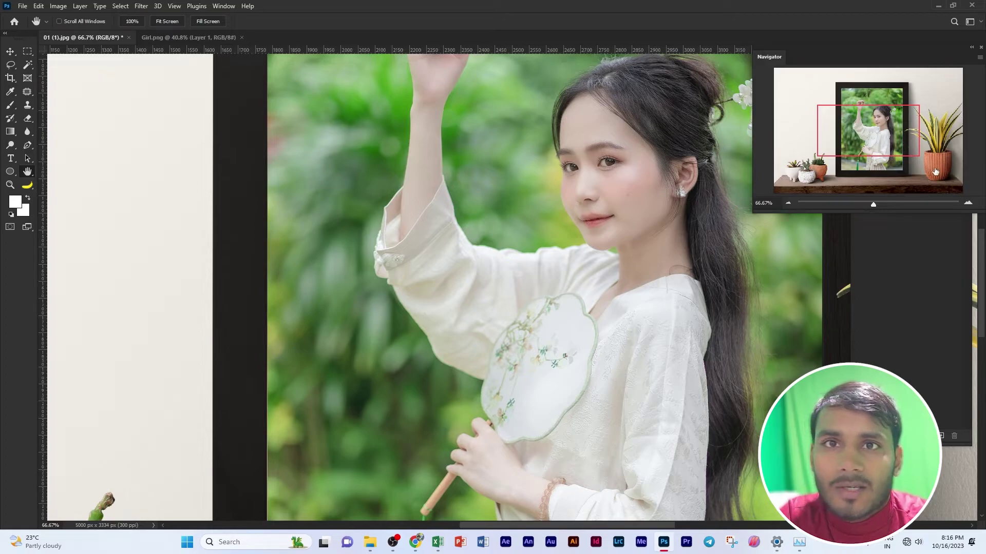
pyautogui.click(937, 172)
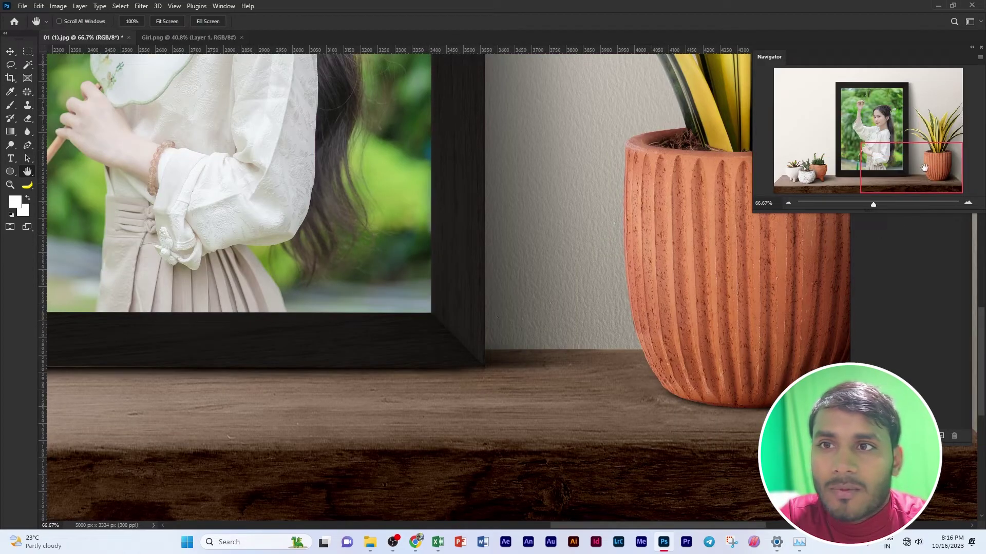
pyautogui.moveTo(940, 149)
pyautogui.mouseDown()
pyautogui.moveTo(962, 101)
pyautogui.moveTo(965, 164)
pyautogui.mouseUp()
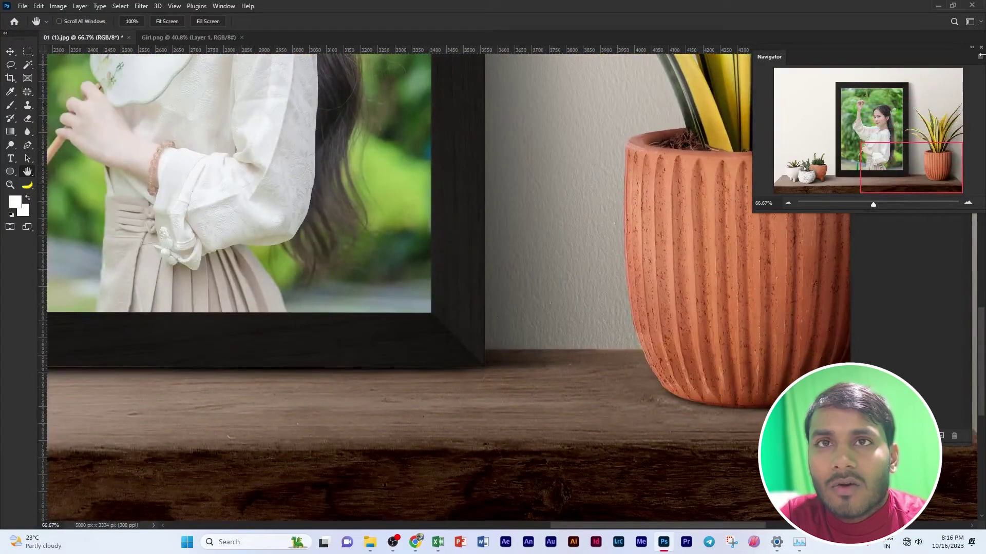
pyautogui.click(981, 48)
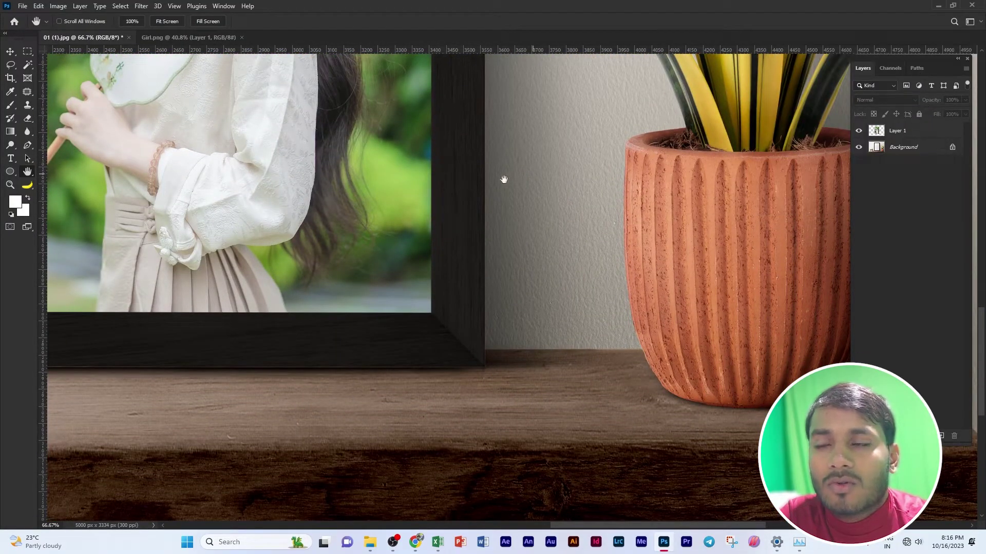
# - Fit the image on screen and pan between the right-hand plant and the cacti on the shelf
pyautogui.scroll(-2, 356, 202)
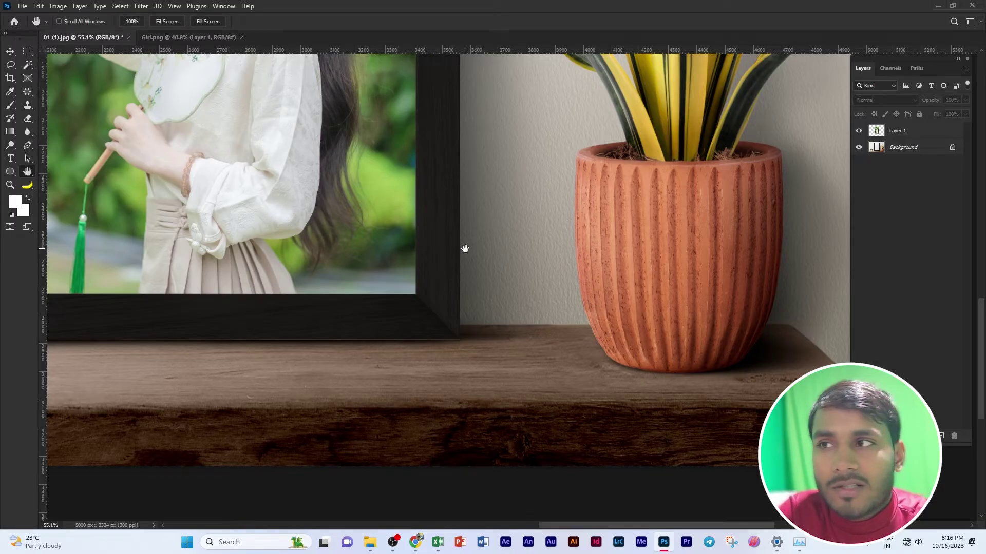
pyautogui.scroll(-3, 465, 249)
pyautogui.scroll(2, 477, 254)
pyautogui.hotkey('ctrl', '0')
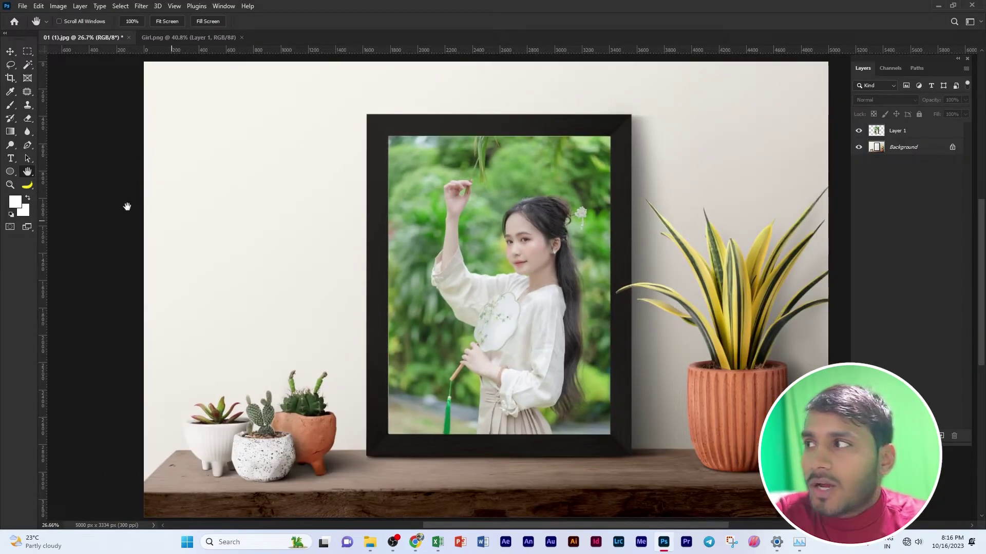
pyautogui.moveTo(661, 391); pyautogui.dragTo(476, 343)
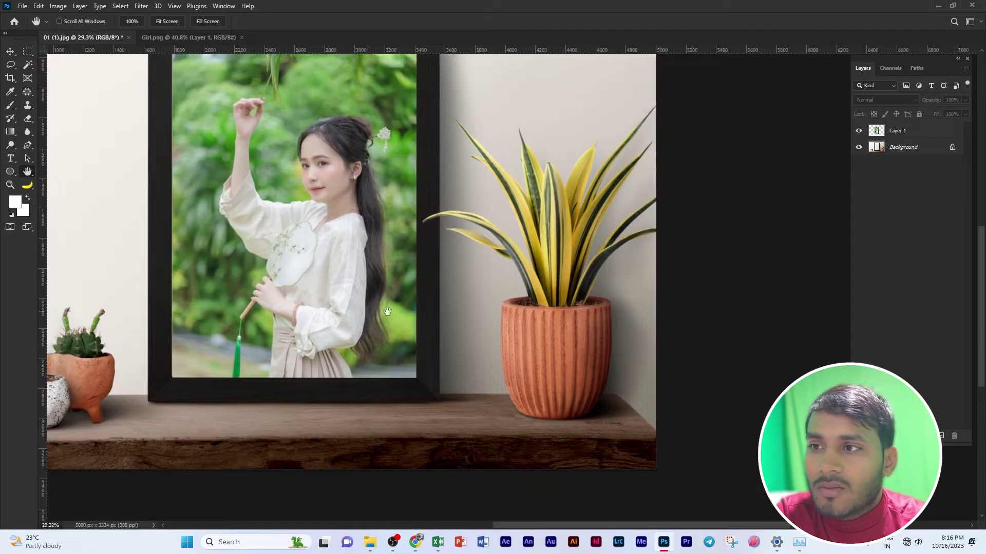
pyautogui.scroll(2, 508, 310)
pyautogui.moveTo(229, 221); pyautogui.dragTo(650, 278)
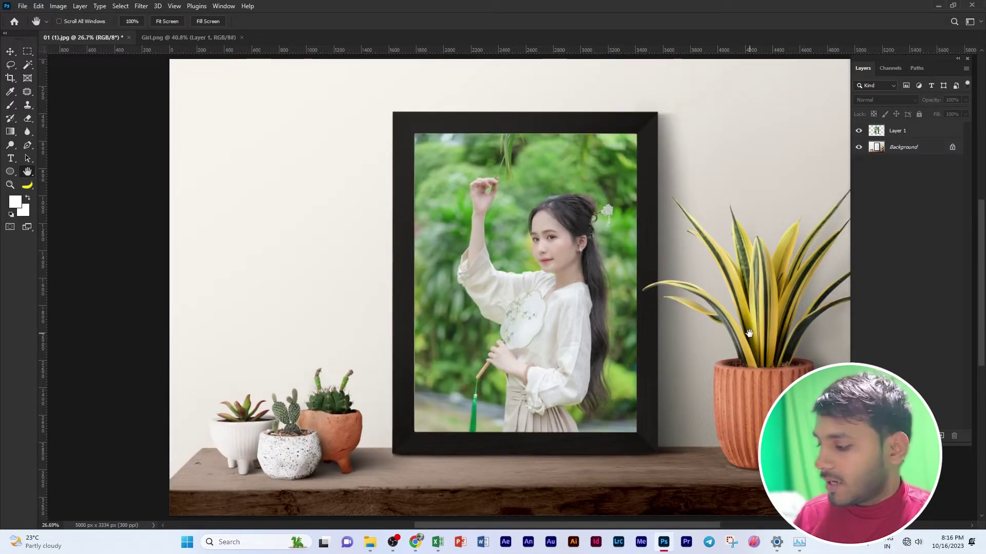
# - Magnify the framed photo and terracotta pot, then pull back to show both together
pyautogui.moveTo(733, 341); pyautogui.dragTo(490, 298)
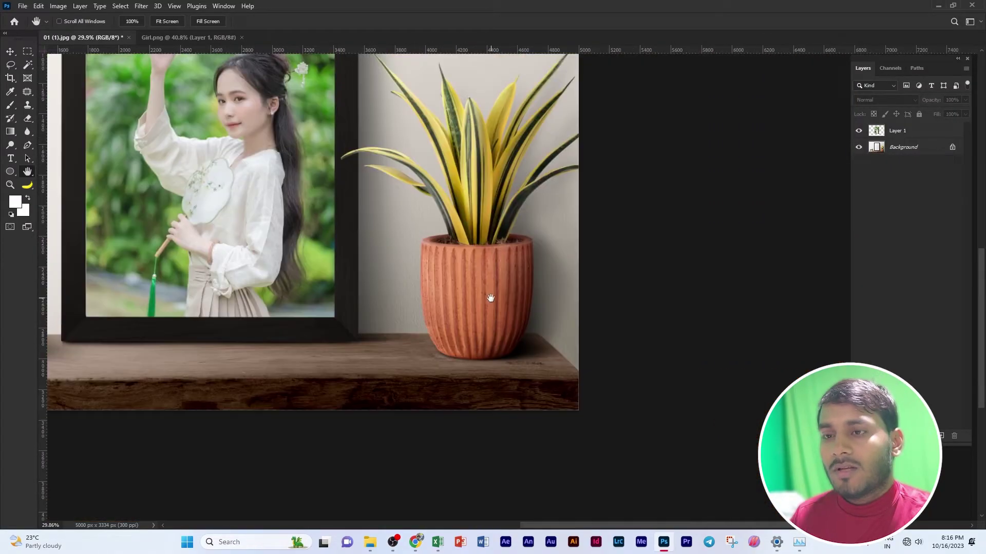
pyautogui.scroll(3, 490, 298)
pyautogui.moveTo(398, 302)
pyautogui.mouseDown()
pyautogui.moveTo(652, 284)
pyautogui.moveTo(440, 281)
pyautogui.mouseUp()
pyautogui.scroll(3, 525, 309)
pyautogui.moveTo(525, 309); pyautogui.dragTo(435, 293)
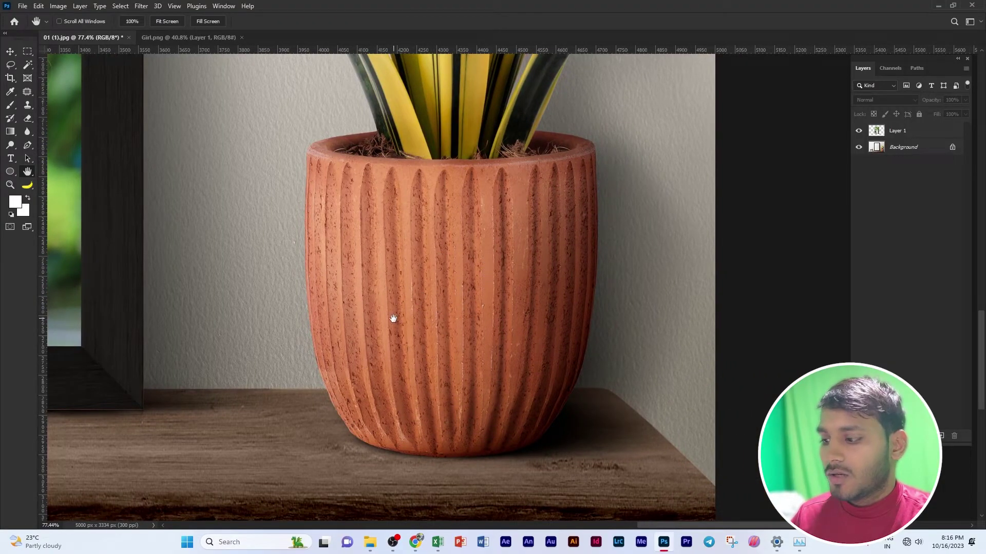
pyautogui.moveTo(393, 322); pyautogui.dragTo(602, 322)
pyautogui.scroll(-1, 603, 321)
pyautogui.scroll(-1, 602, 322)
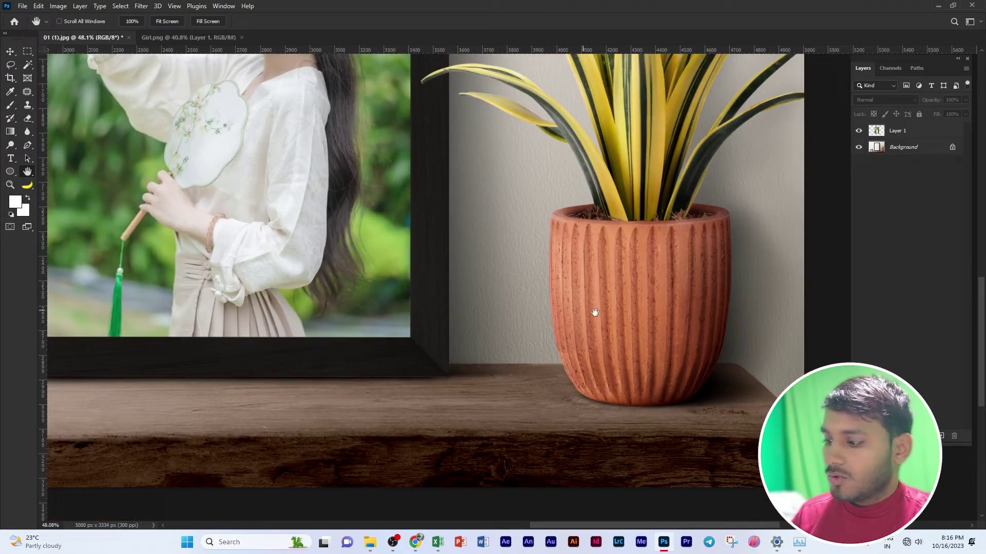
# - Select the Patch Tool and outline a shelf area beside the orange pot
pyautogui.press('j')
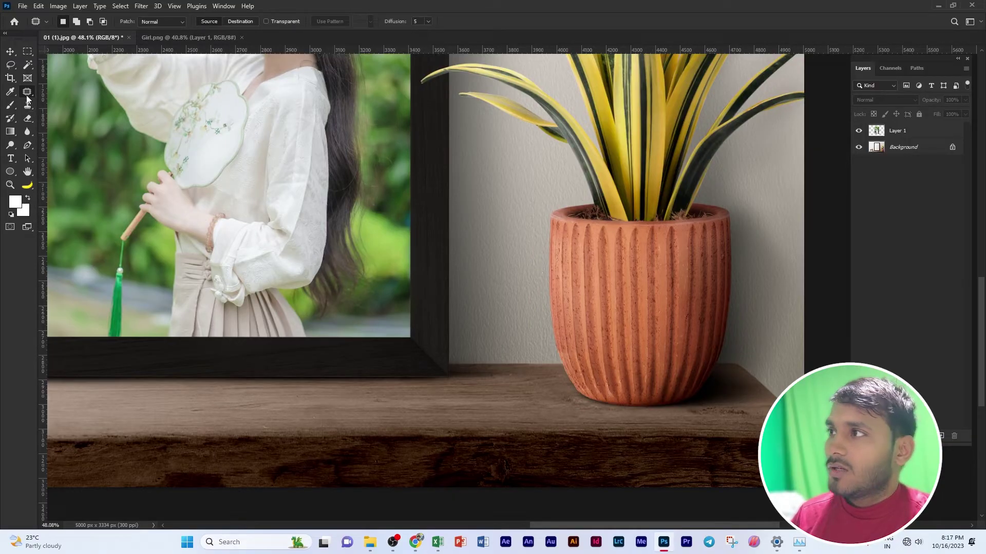
pyautogui.rightClick(26, 95)
pyautogui.click(66, 111)
pyautogui.scroll(1, 726, 424)
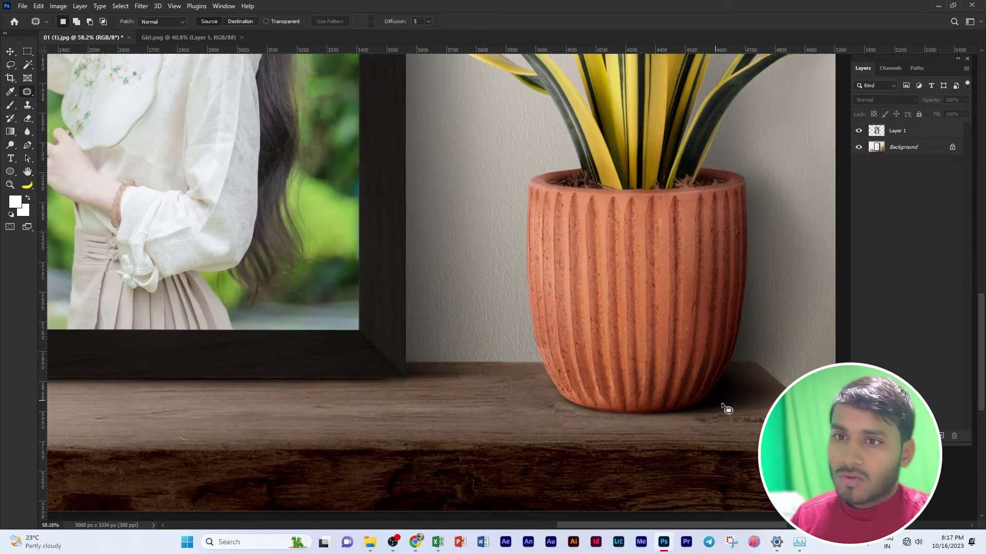
pyautogui.scroll(2, 734, 406)
pyautogui.moveTo(728, 426)
pyautogui.mouseDown()
pyautogui.moveTo(734, 410)
pyautogui.moveTo(673, 421)
pyautogui.mouseUp()
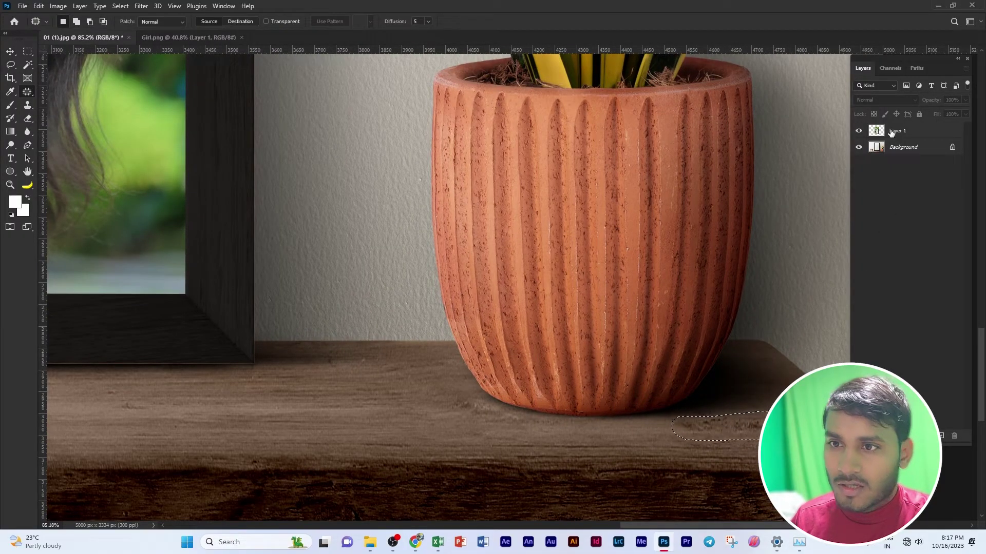
# - Patch the outlined shelf area with clean wood from its left on the Background layer, then deselect
pyautogui.click(904, 148)
pyautogui.moveTo(730, 420); pyautogui.dragTo(402, 432)
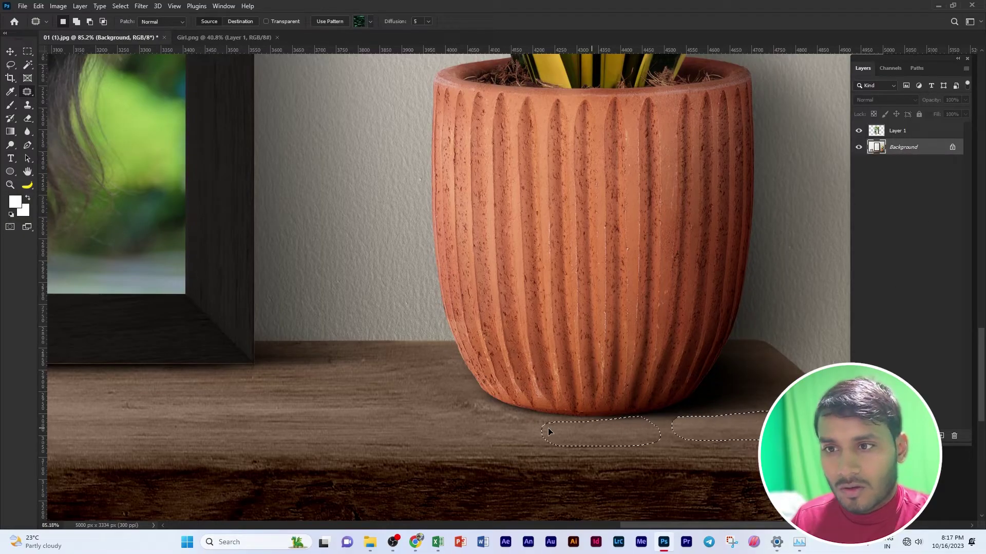
pyautogui.hotkey('ctrl', 'd')
pyautogui.scroll(-4, 762, 362)
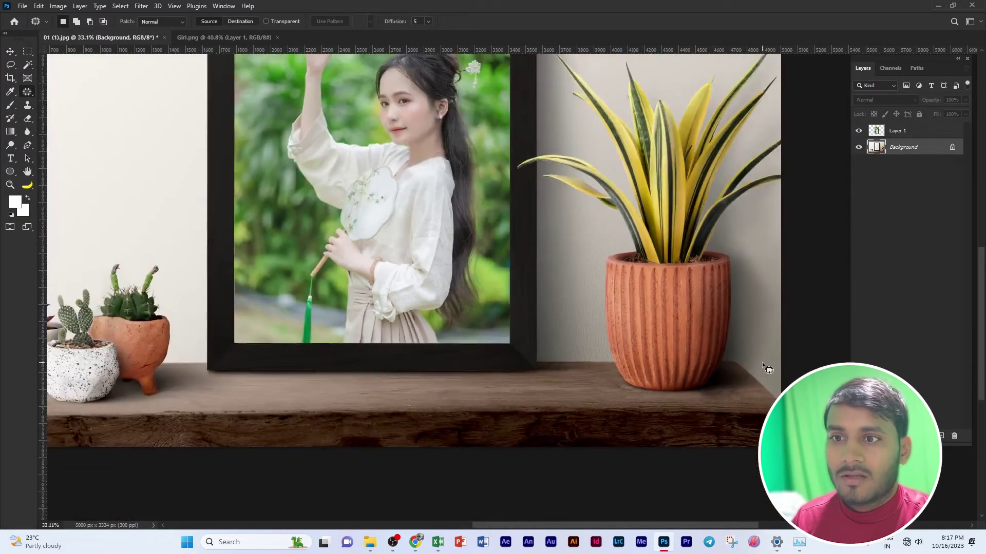
pyautogui.scroll(-2, 762, 362)
pyautogui.scroll(1, 756, 355)
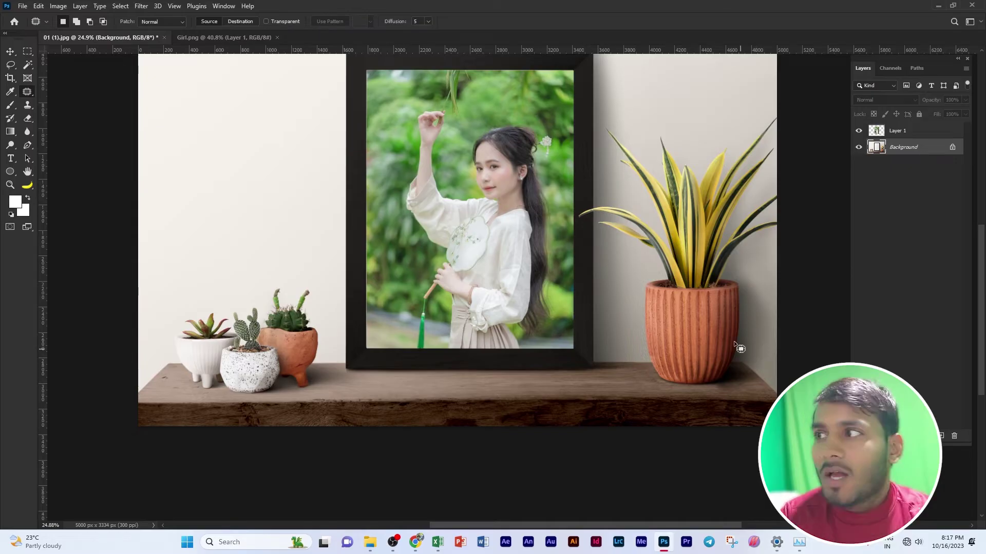
# - Switch to the Rotate View Tool and start a new document
pyautogui.click(28, 172)
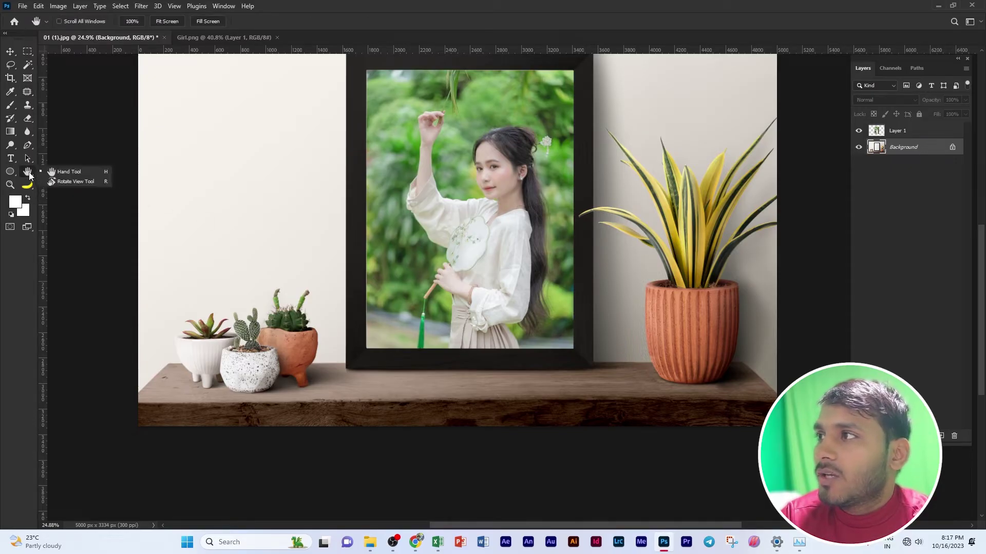
pyautogui.click(75, 182)
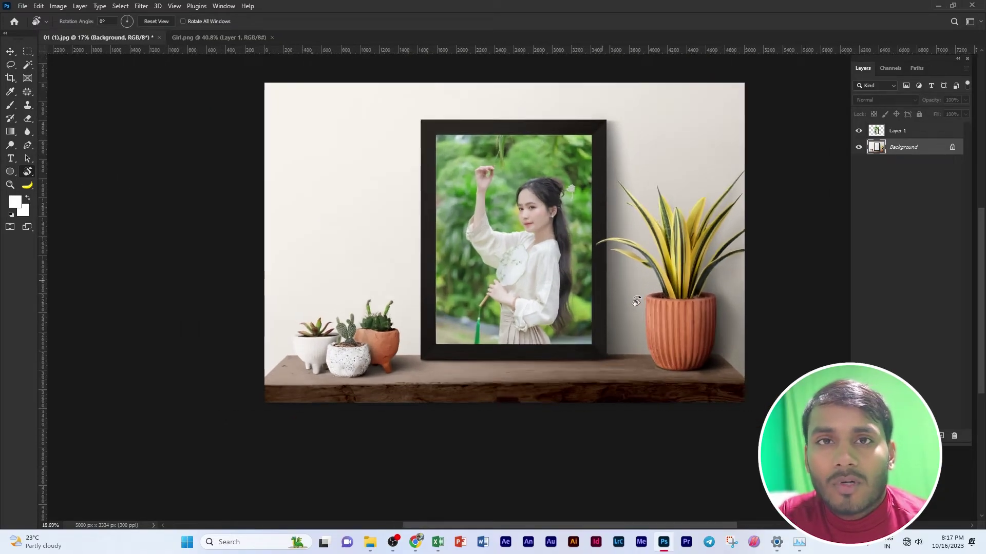
pyautogui.scroll(1, 636, 301)
pyautogui.scroll(-2, 565, 267)
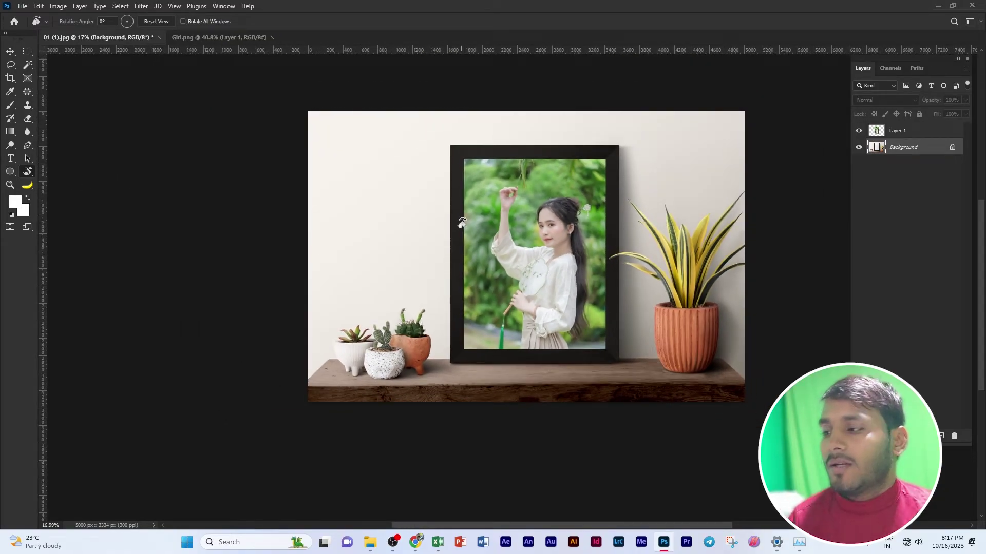
pyautogui.hotkey('ctrl', 'n')
# - Create a blank 1920×1080 document from the Custom preset, show the grid, and select the Pen Tool
pyautogui.click(385, 205)
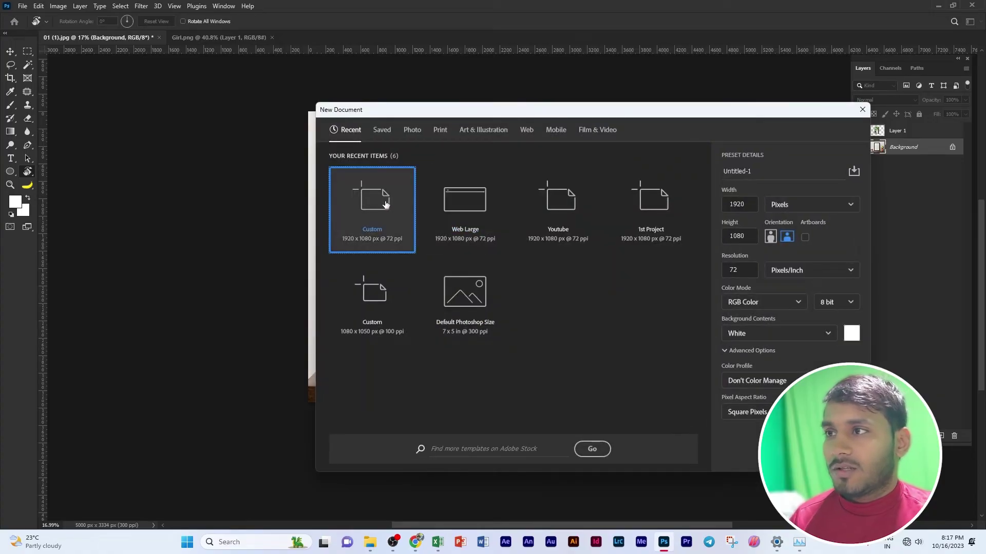
pyautogui.doubleClick(385, 205)
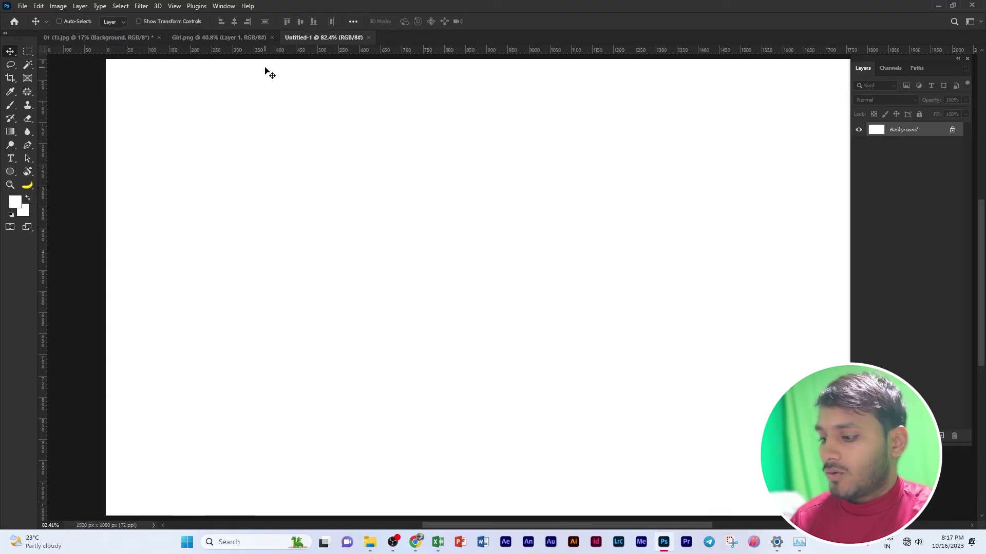
pyautogui.hotkey('ctrl', "'")
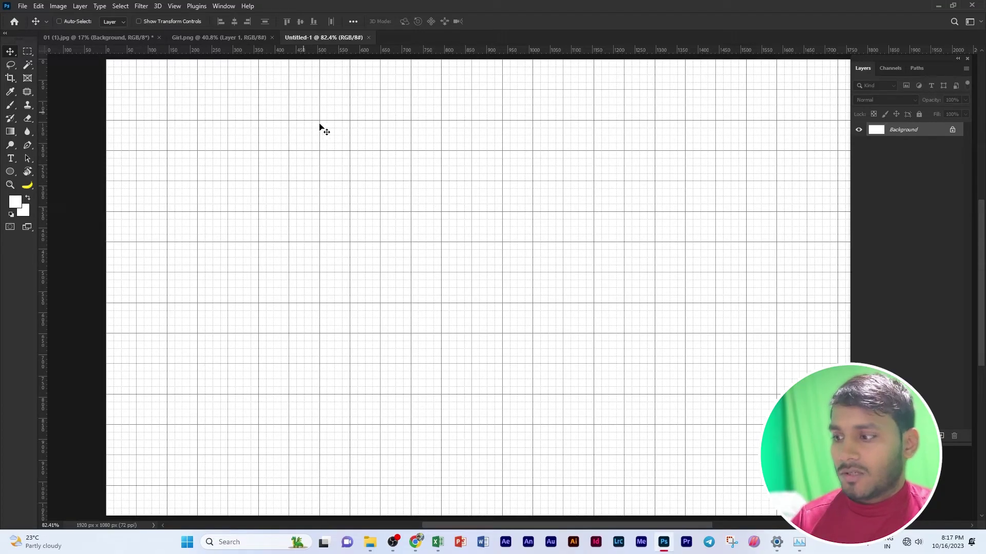
pyautogui.press('p')
pyautogui.scroll(3, 359, 213)
# - Place the first curved path anchors, then rotate the canvas view about 82 degrees
pyautogui.moveTo(344, 215); pyautogui.dragTo(354, 205)
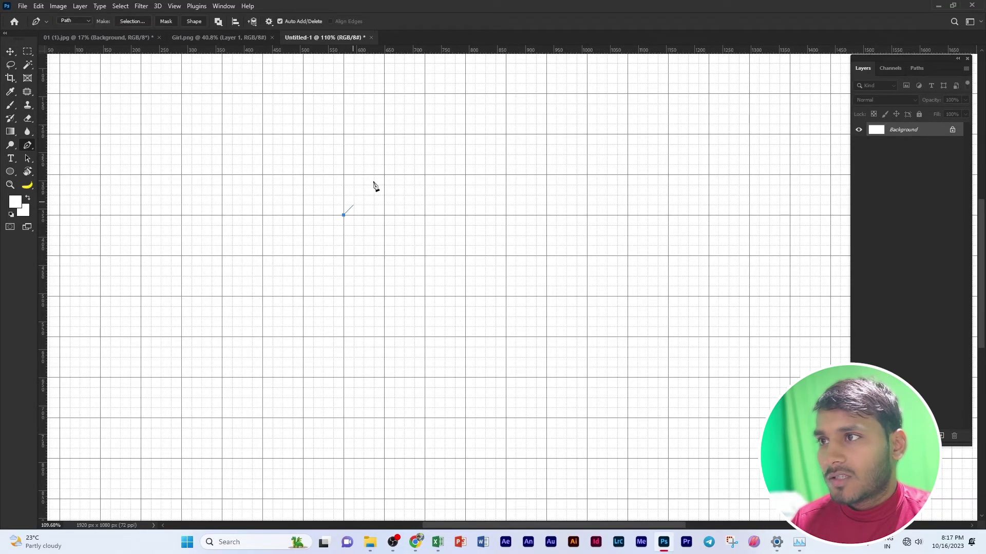
pyautogui.moveTo(425, 134); pyautogui.dragTo(521, 139)
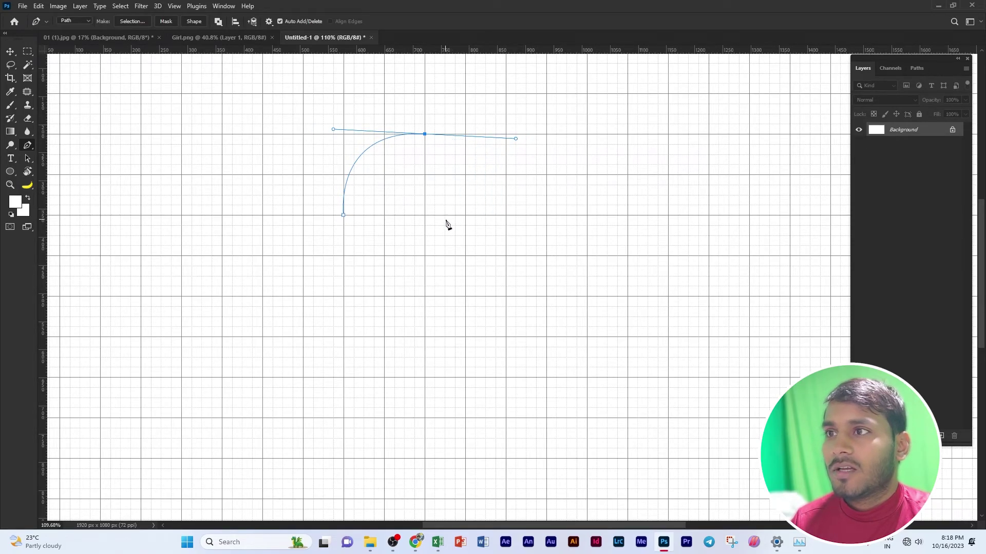
pyautogui.click(28, 172)
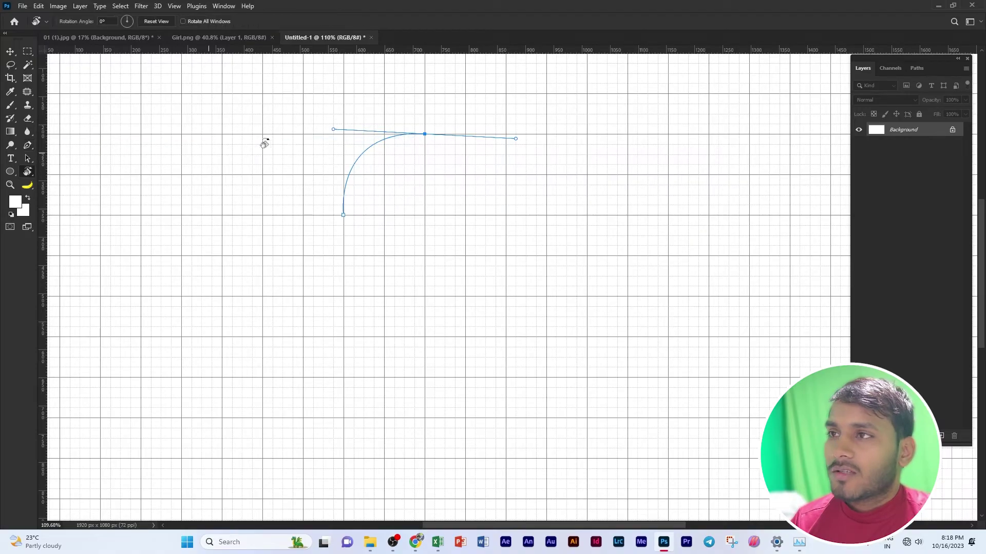
pyautogui.moveTo(306, 101); pyautogui.dragTo(408, 367)
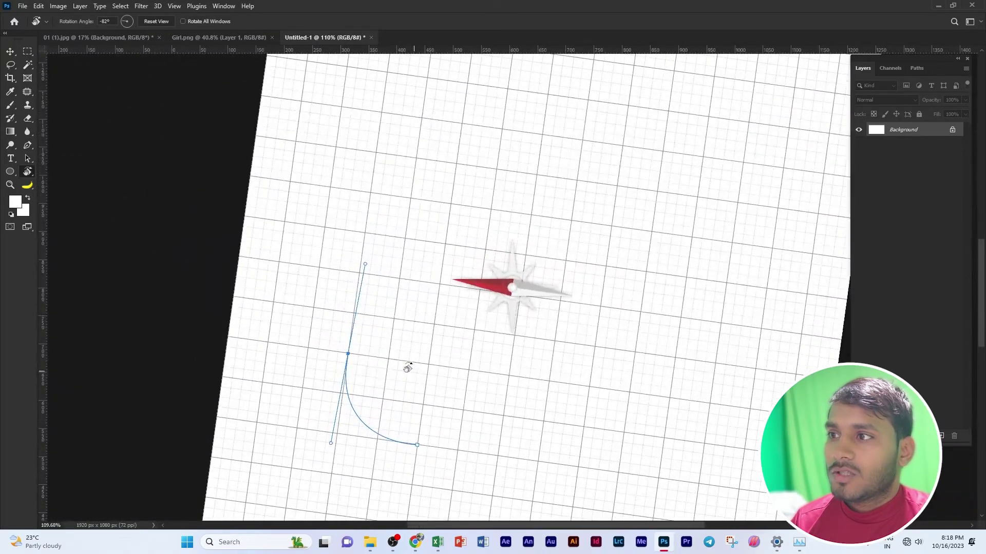
pyautogui.press('p')
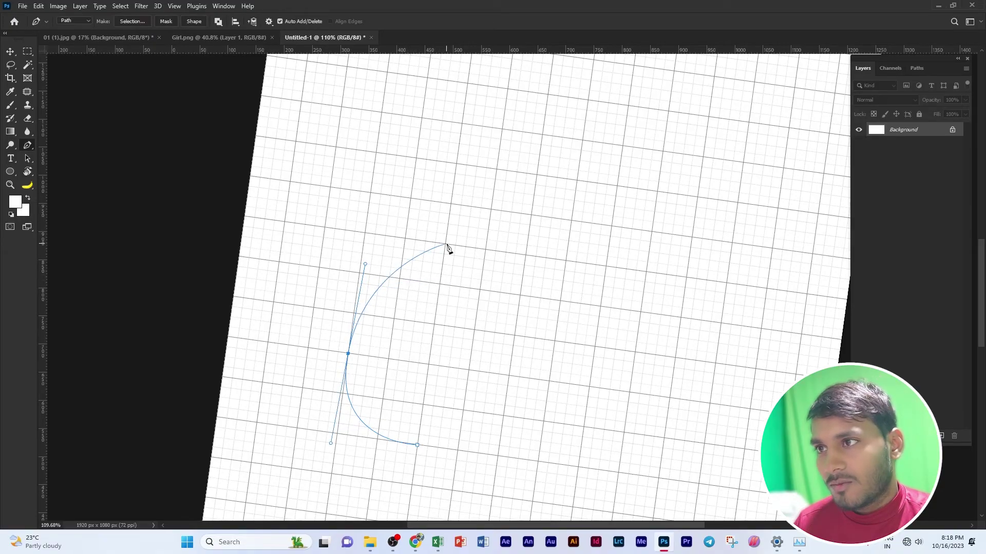
# - Add a smooth anchor continuing the curve, then rotate the canvas back toward upright
pyautogui.moveTo(445, 245); pyautogui.dragTo(490, 244)
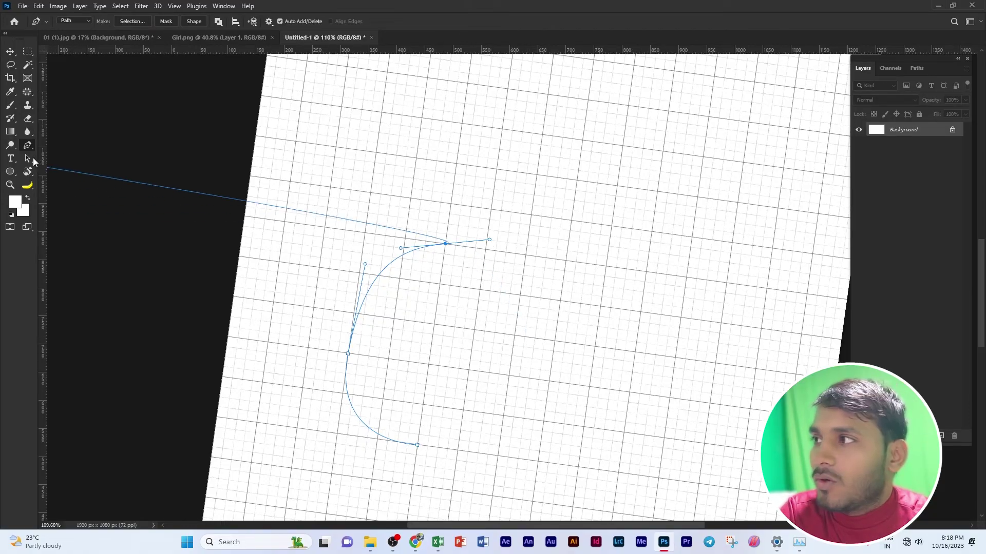
pyautogui.click(28, 171)
pyautogui.moveTo(646, 191)
pyautogui.mouseDown()
pyautogui.moveTo(655, 408)
pyautogui.moveTo(677, 367)
pyautogui.mouseUp()
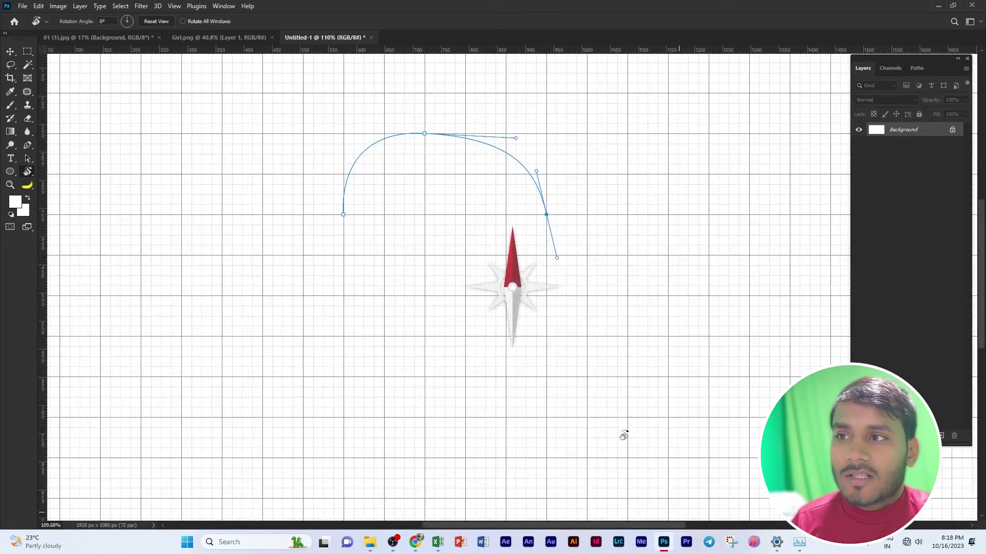
pyautogui.keyDown('alt'); pyautogui.scroll(-3, 677, 366); pyautogui.keyUp('alt')
pyautogui.keyDown('alt'); pyautogui.scroll(-2, 683, 359); pyautogui.keyUp('alt')
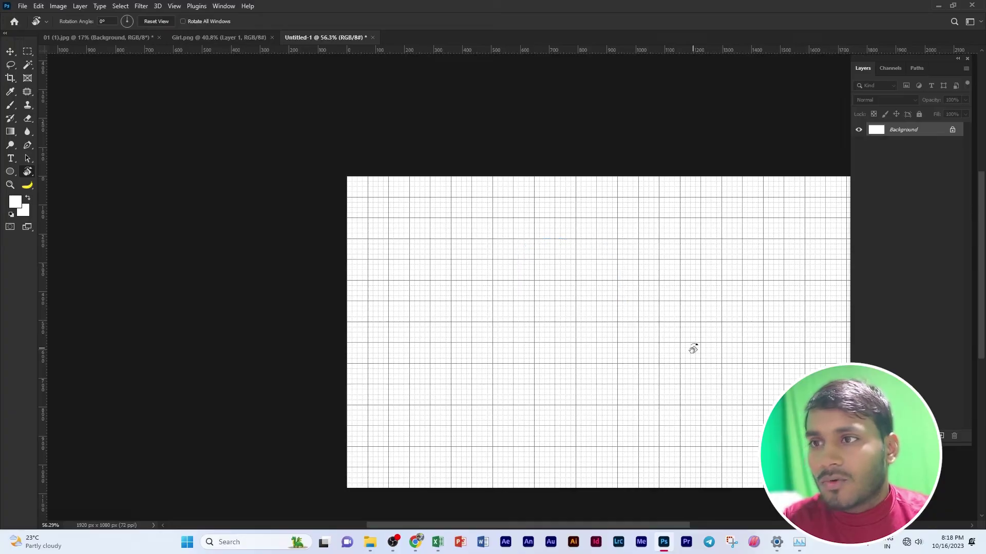
pyautogui.keyDown('alt'); pyautogui.scroll(1, 693, 348); pyautogui.keyUp('alt')
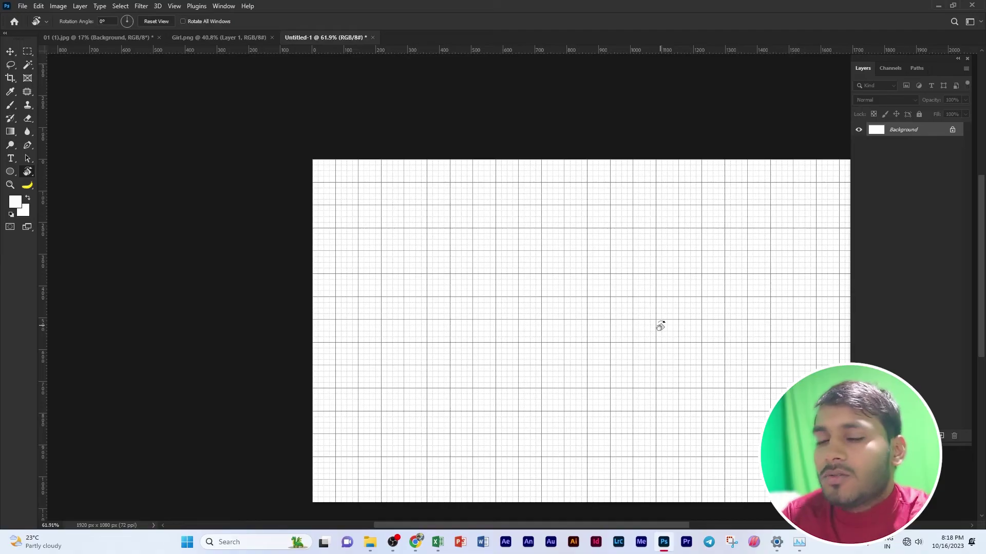
pyautogui.keyDown('alt'); pyautogui.scroll(-3, 511, 217); pyautogui.keyUp('alt')
pyautogui.moveTo(511, 217)
pyautogui.mouseDown()
pyautogui.moveTo(515, 274)
pyautogui.moveTo(118, 60)
pyautogui.mouseUp()
pyautogui.click(119, 39)
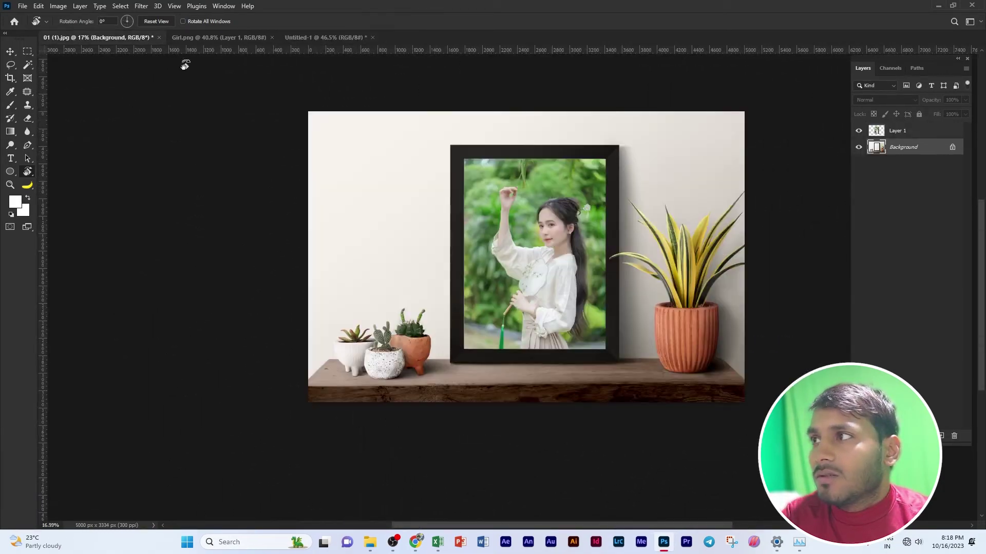
pyautogui.moveTo(576, 230)
pyautogui.mouseDown()
pyautogui.moveTo(472, 293)
pyautogui.moveTo(503, 267)
pyautogui.moveTo(543, 261)
pyautogui.mouseUp()
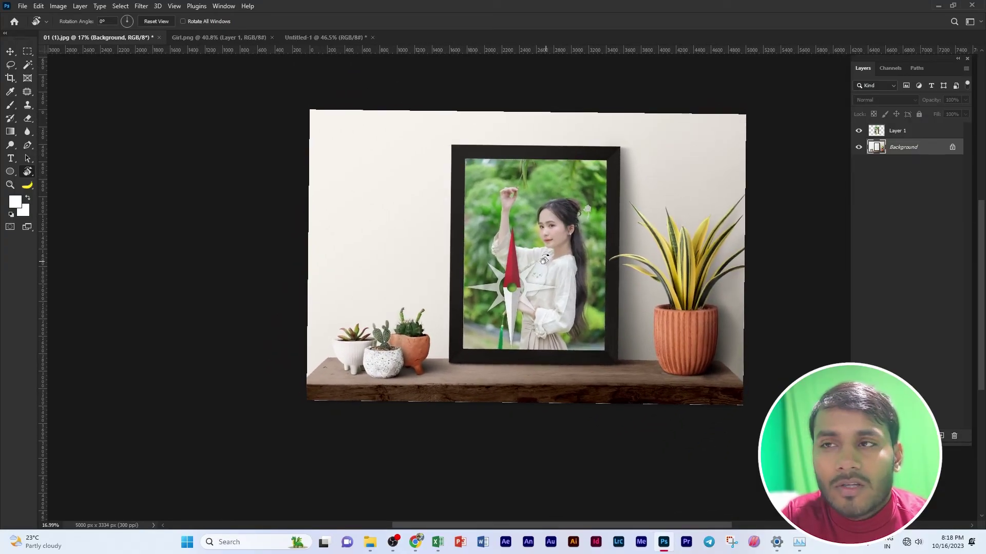
pyautogui.moveTo(543, 260); pyautogui.dragTo(545, 259)
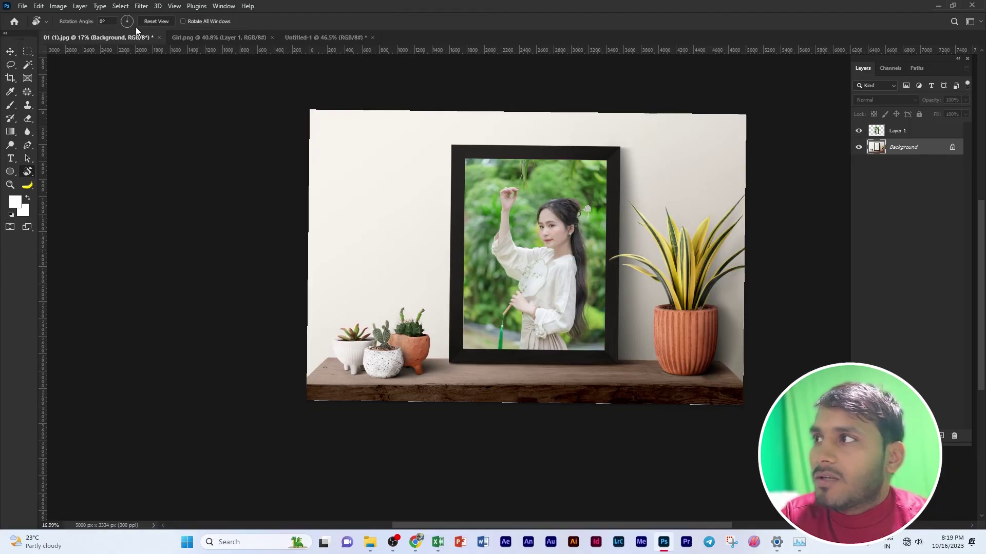
pyautogui.click(157, 22)
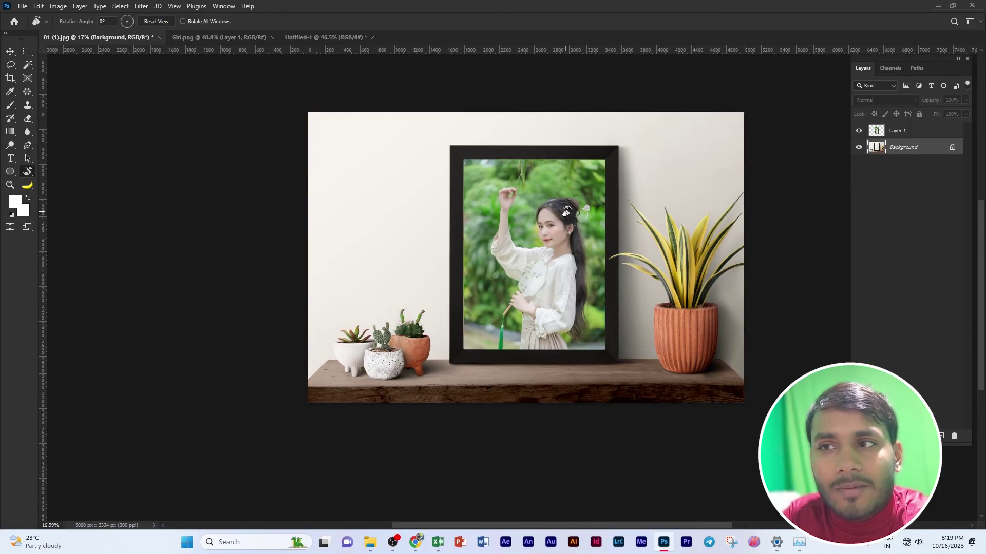
pyautogui.moveTo(635, 161)
pyautogui.mouseDown()
pyautogui.moveTo(559, 353)
pyautogui.moveTo(678, 146)
pyautogui.mouseUp()
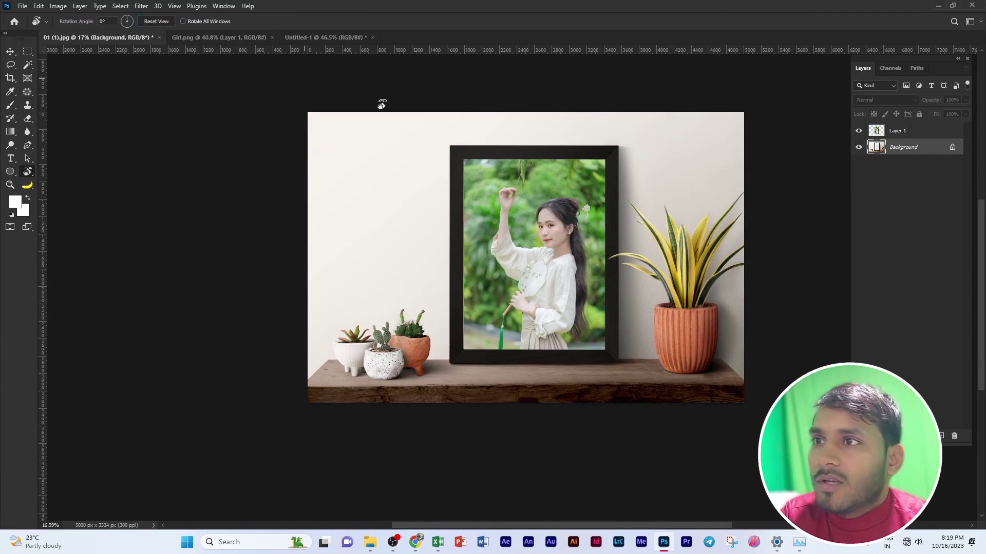
pyautogui.scroll(3, 568, 194)
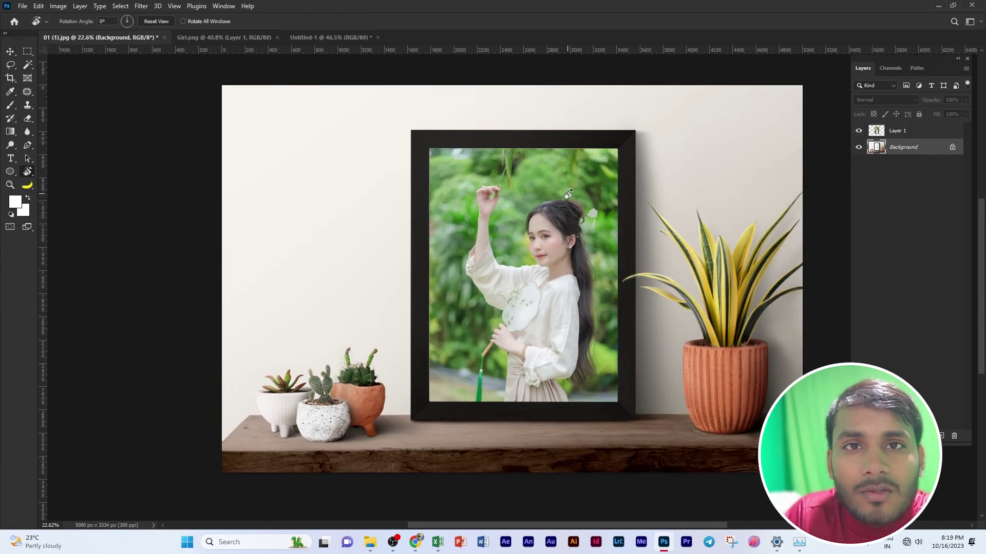